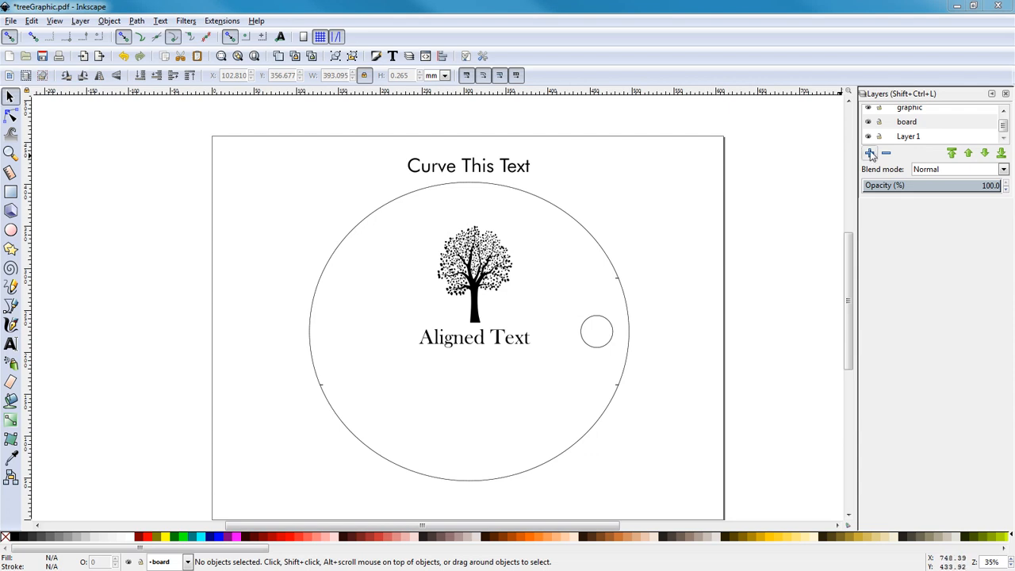
left_click(870, 153)
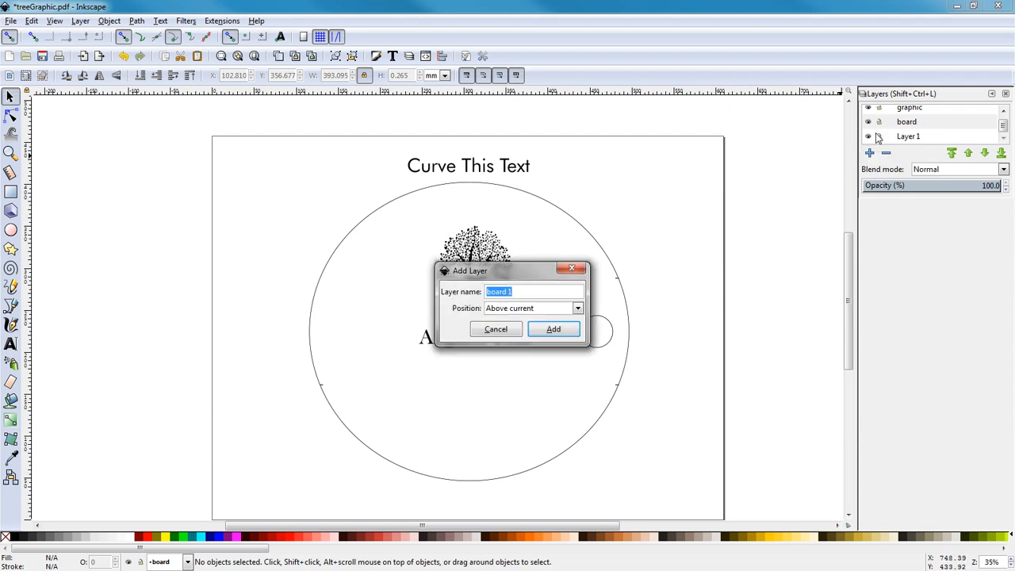
left_click(571, 268)
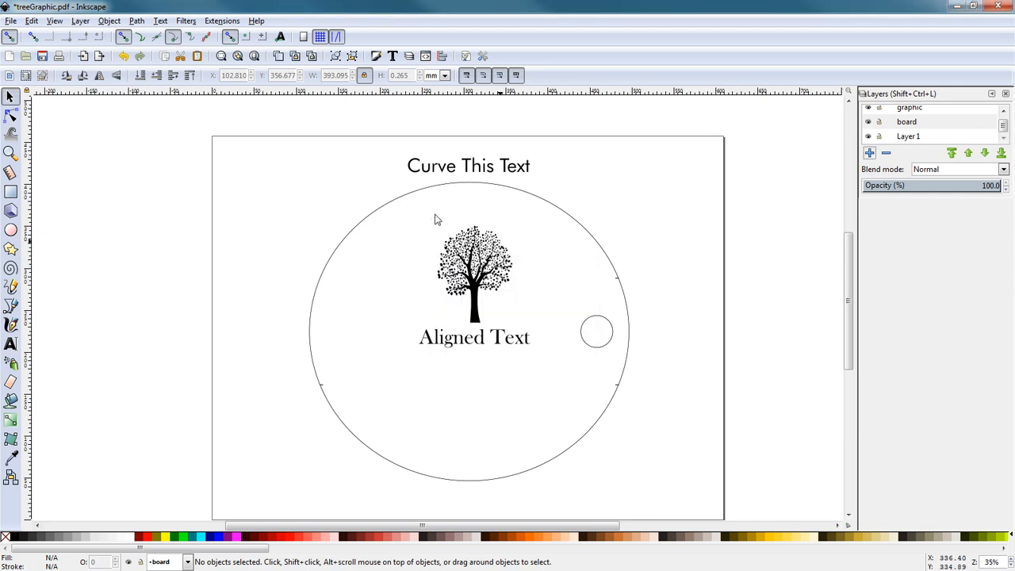
left_click(80, 24)
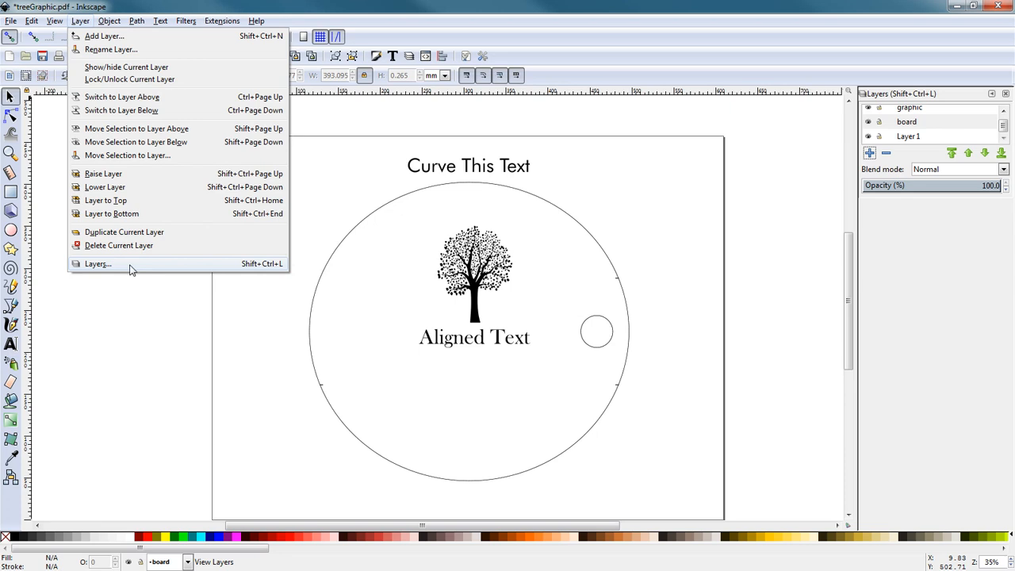
left_click(949, 96)
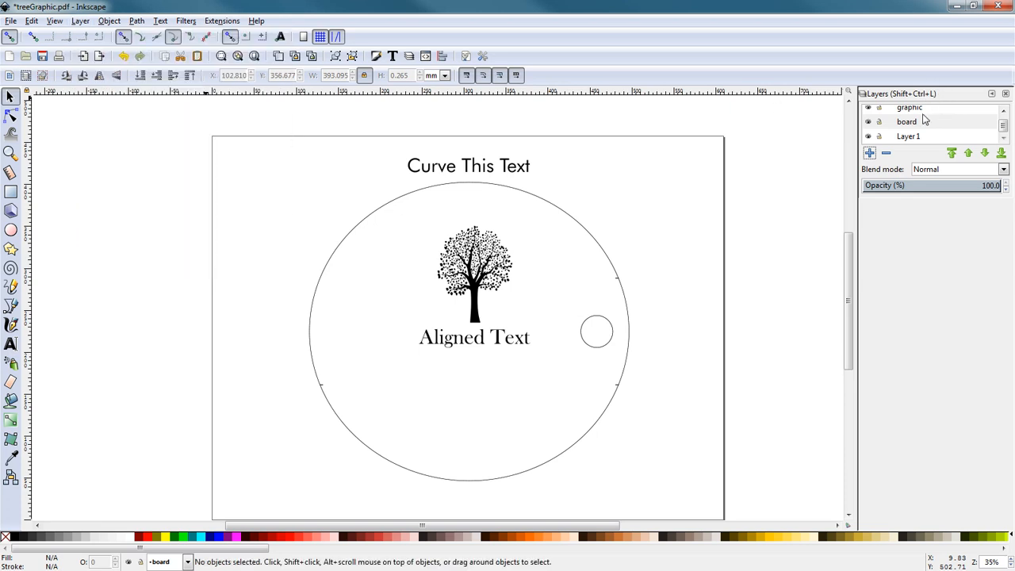
- Add a new layer named "curve" above the current board layer
left_click(870, 153)
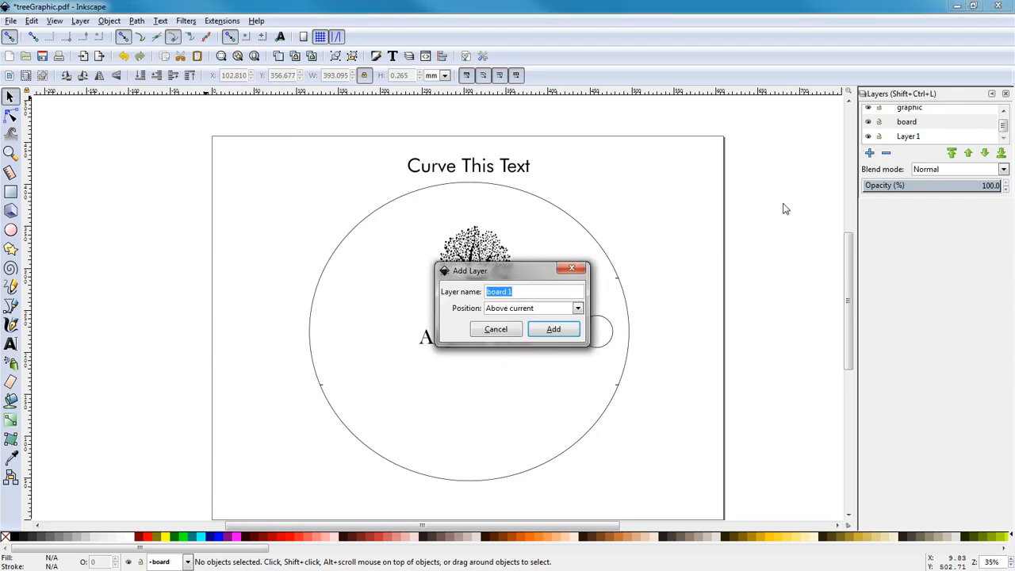
type("curve")
left_click(552, 332)
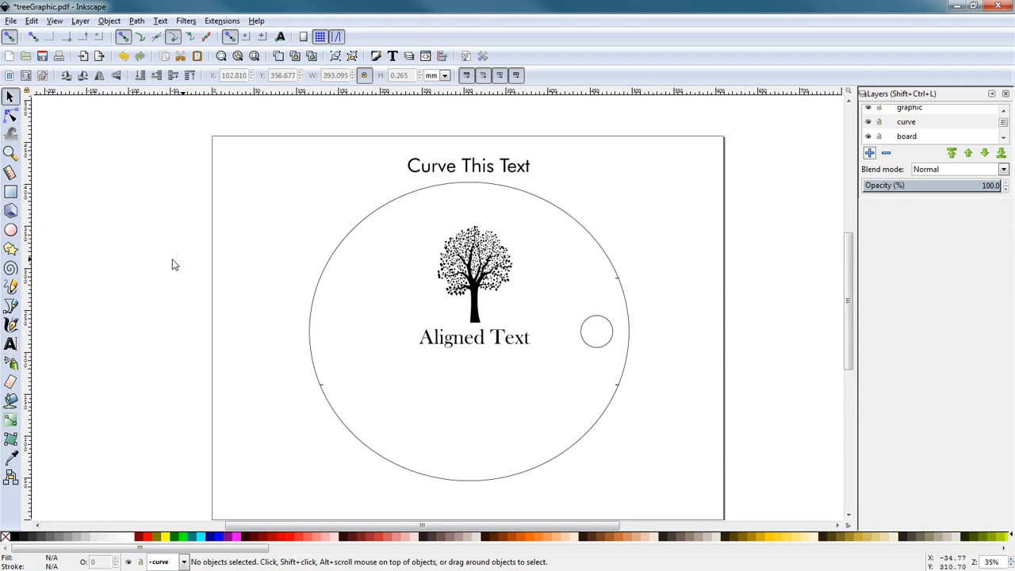
- Draw a straight horizontal line about 406 mm long across the upper part of the large circle, extending past both sides
left_click(11, 306)
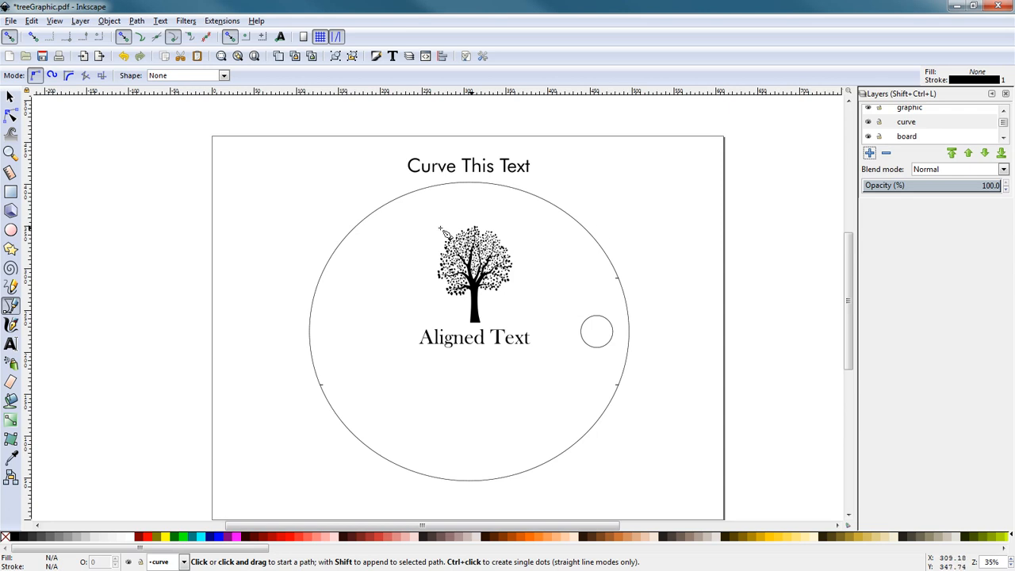
left_click(297, 216)
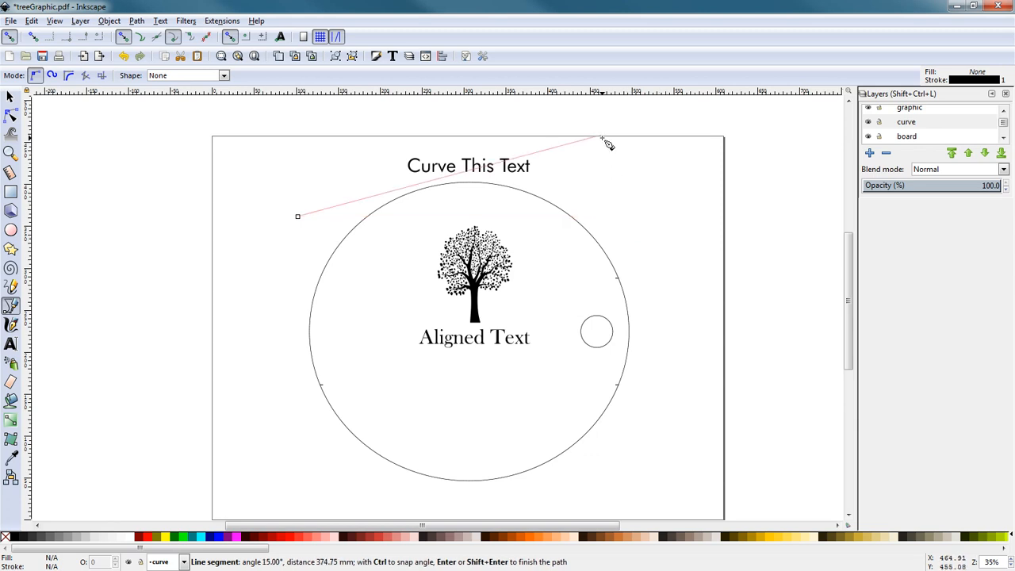
left_click(639, 217)
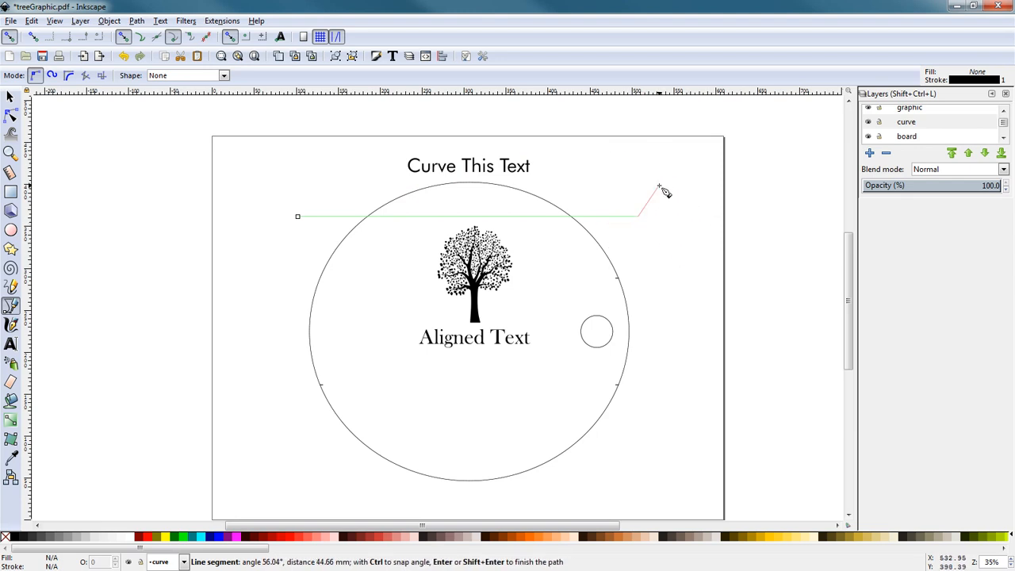
key("Return")
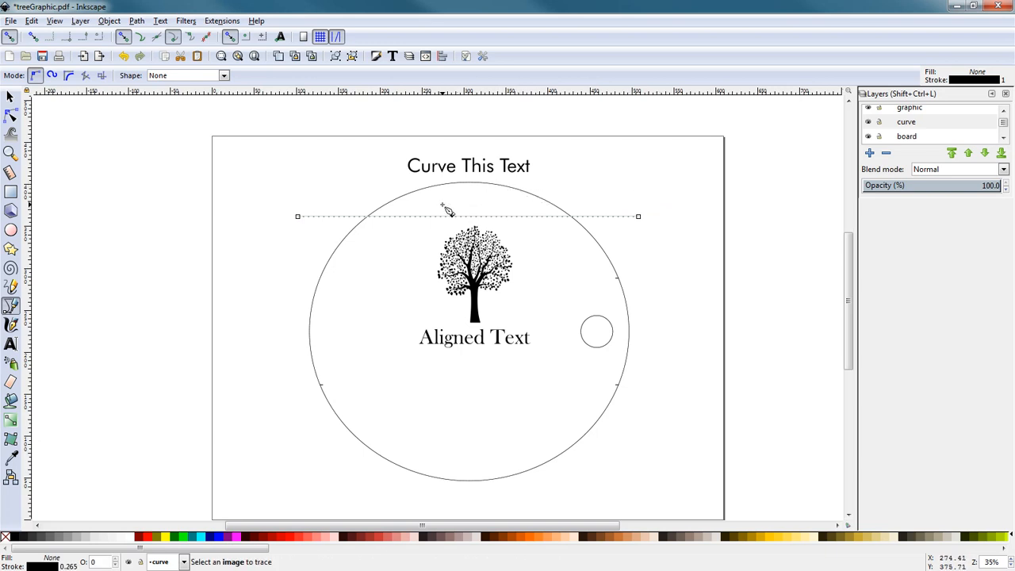
- Trace the large circle's top arc with short straight segments between its two crossings with the horizontal line, about 241 mm wide and 40 mm high
scroll(443, 206, "up", 1, "ctrl")
scroll(442, 206, "up", 1, "ctrl")
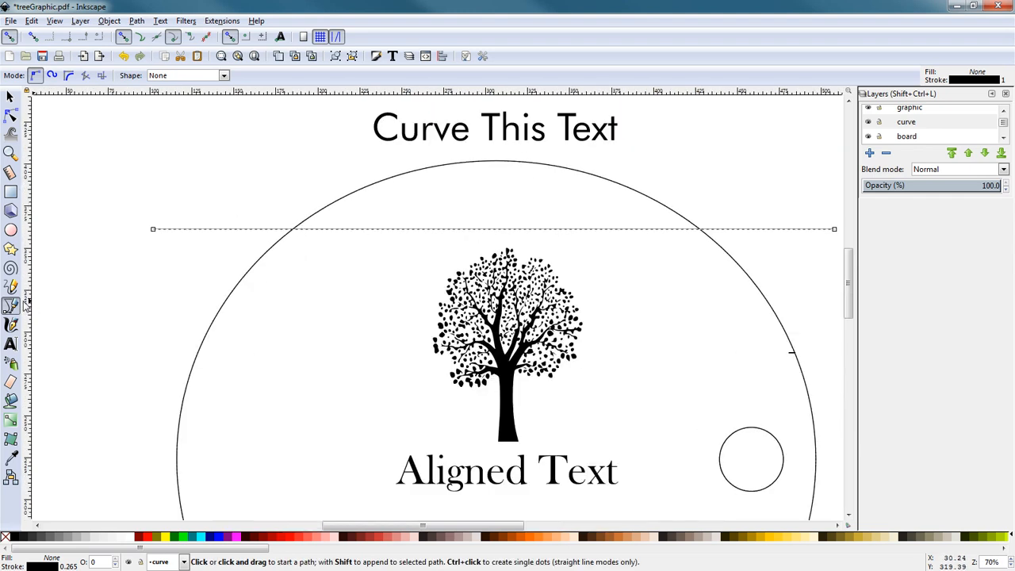
left_click(294, 229)
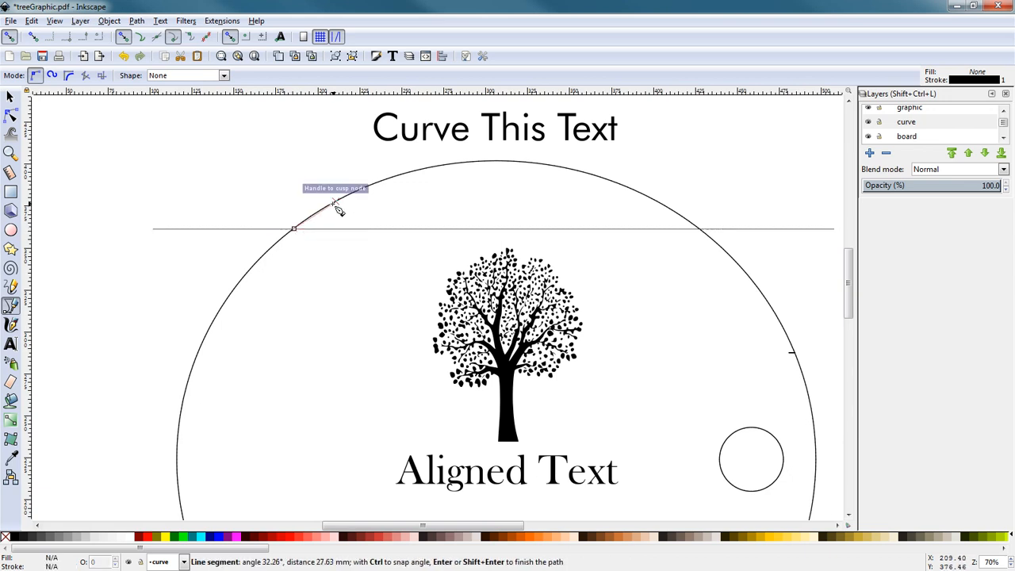
left_click(332, 204)
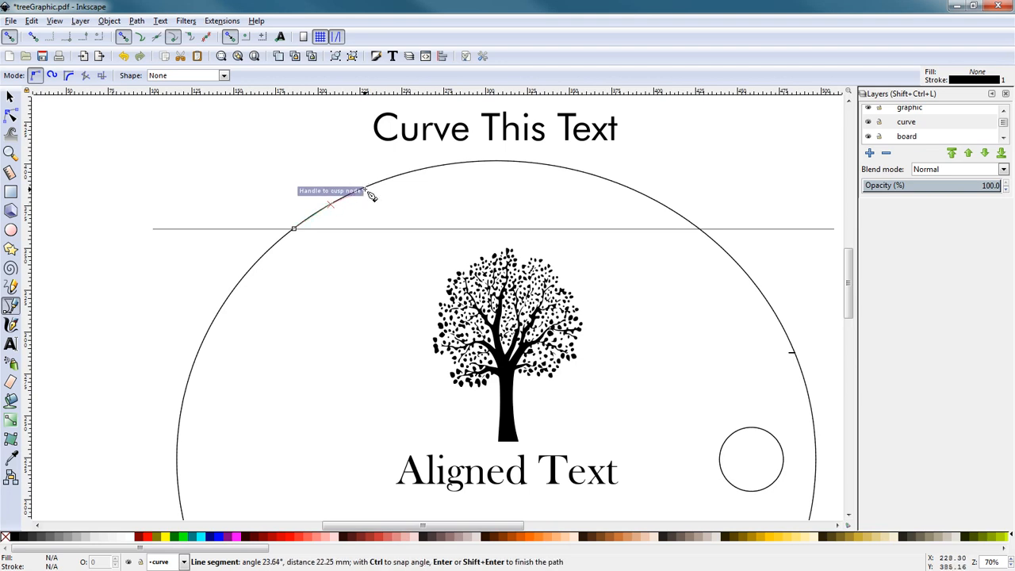
left_click(403, 173)
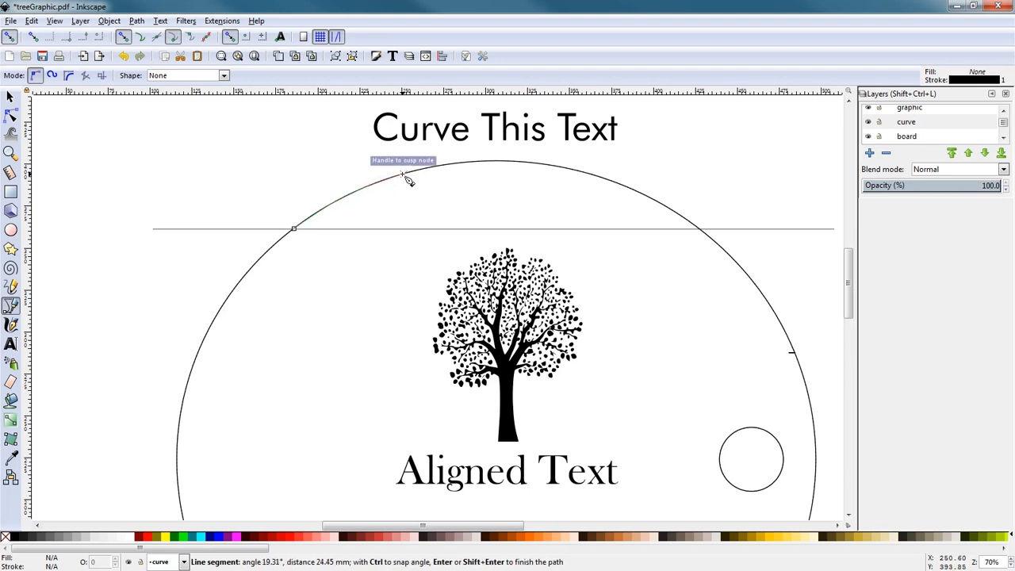
left_click(443, 165)
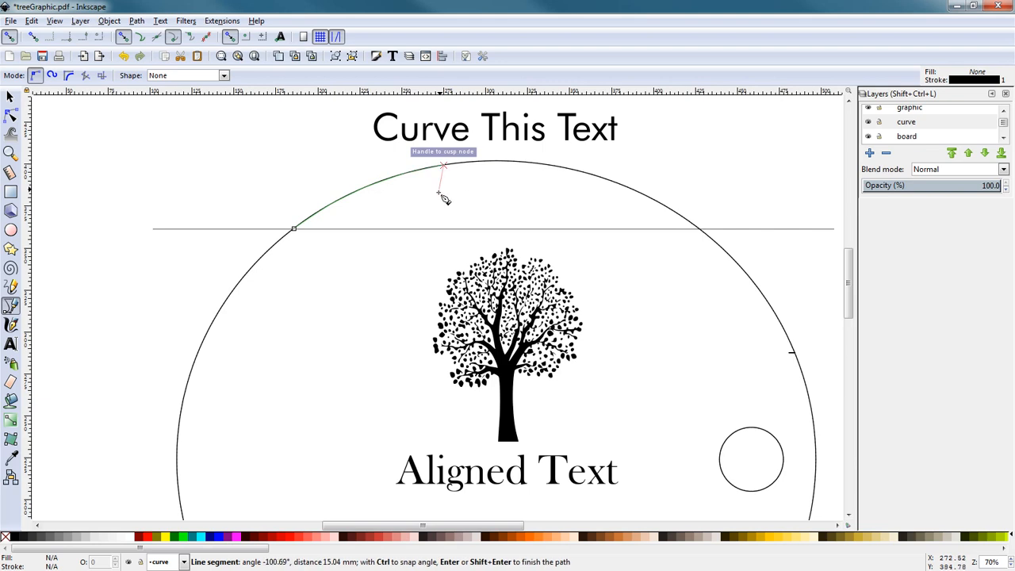
left_click(477, 166)
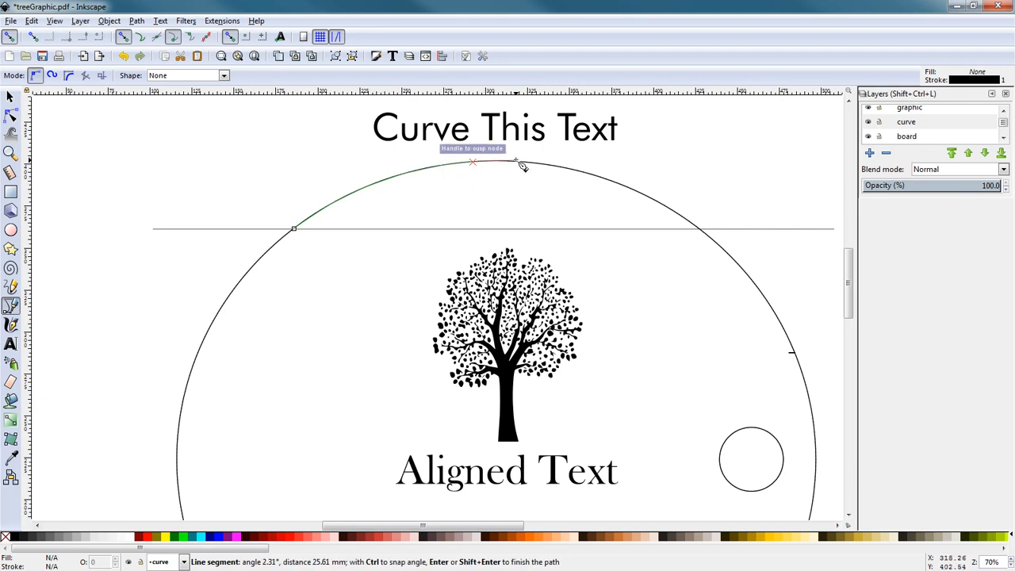
left_click(516, 162)
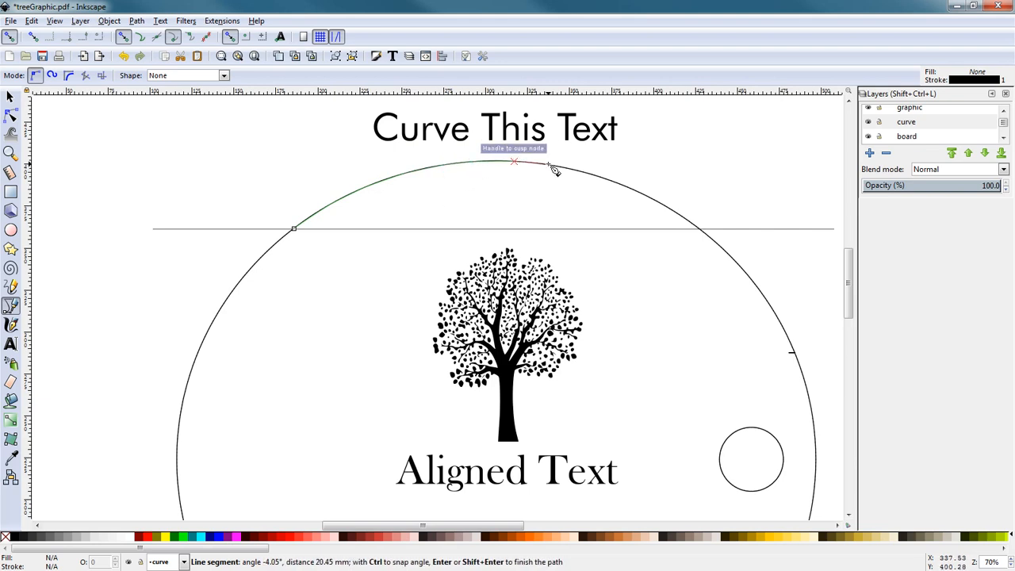
left_click(550, 166)
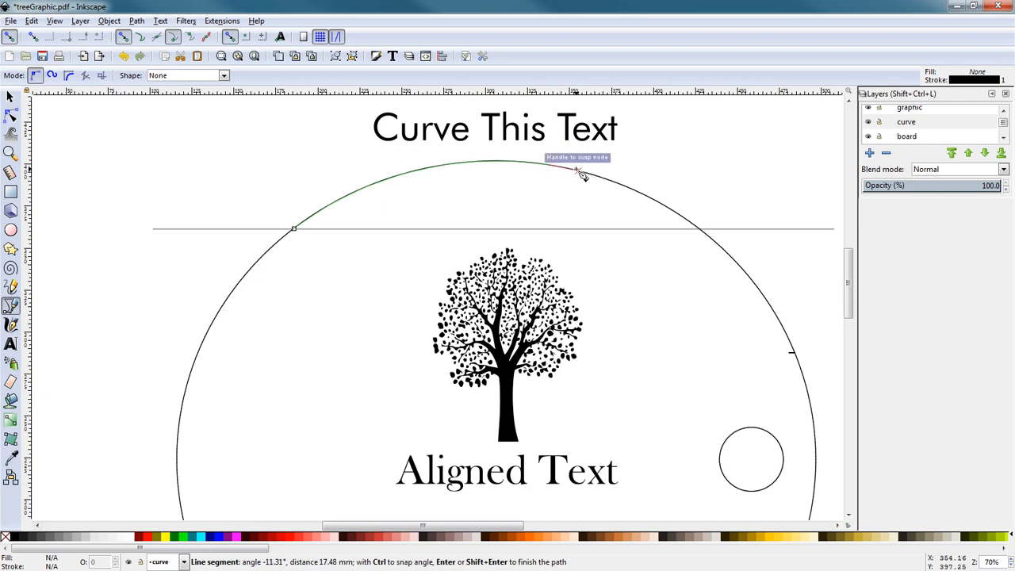
left_click(616, 185)
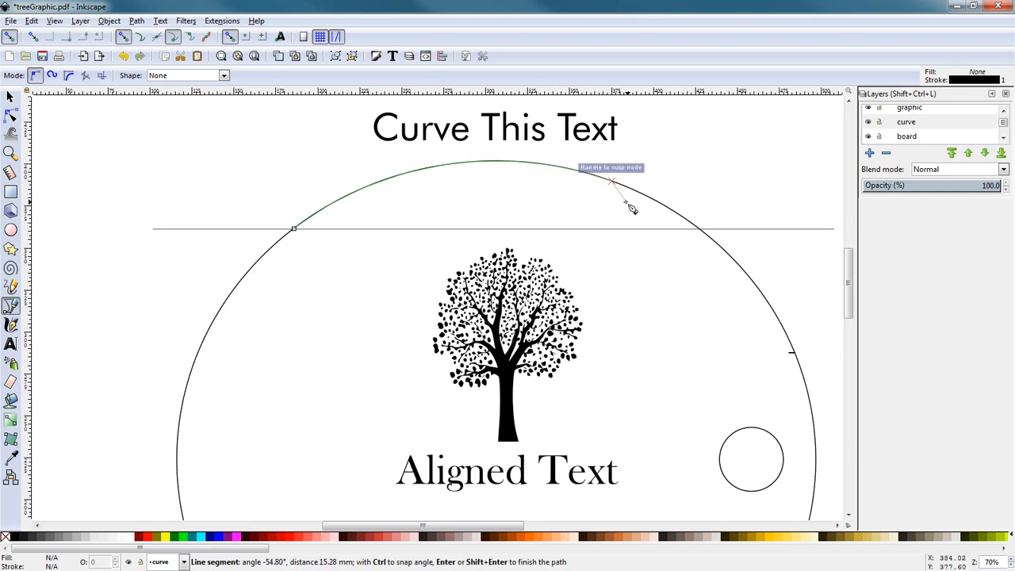
left_click(646, 196)
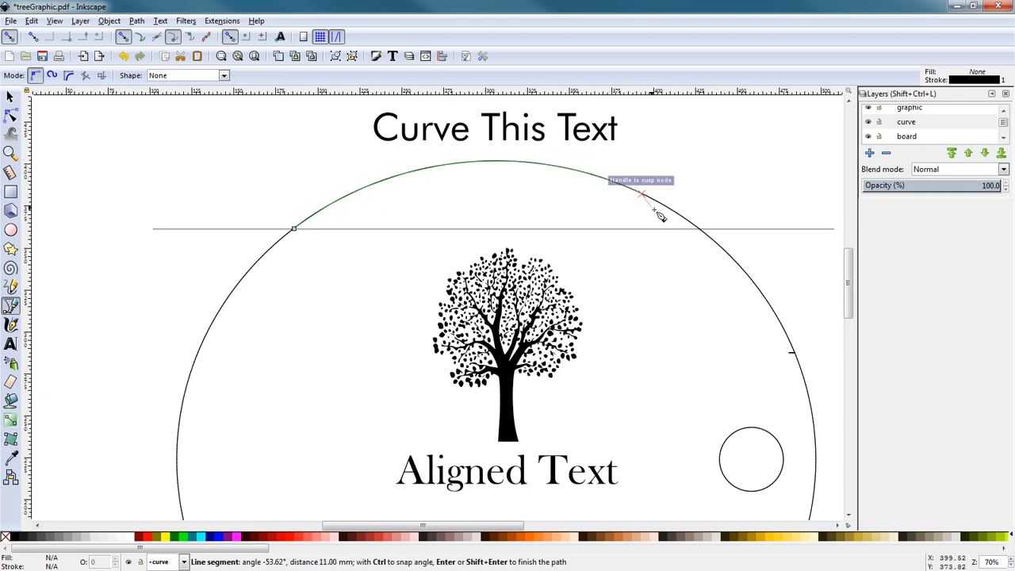
left_click(673, 212)
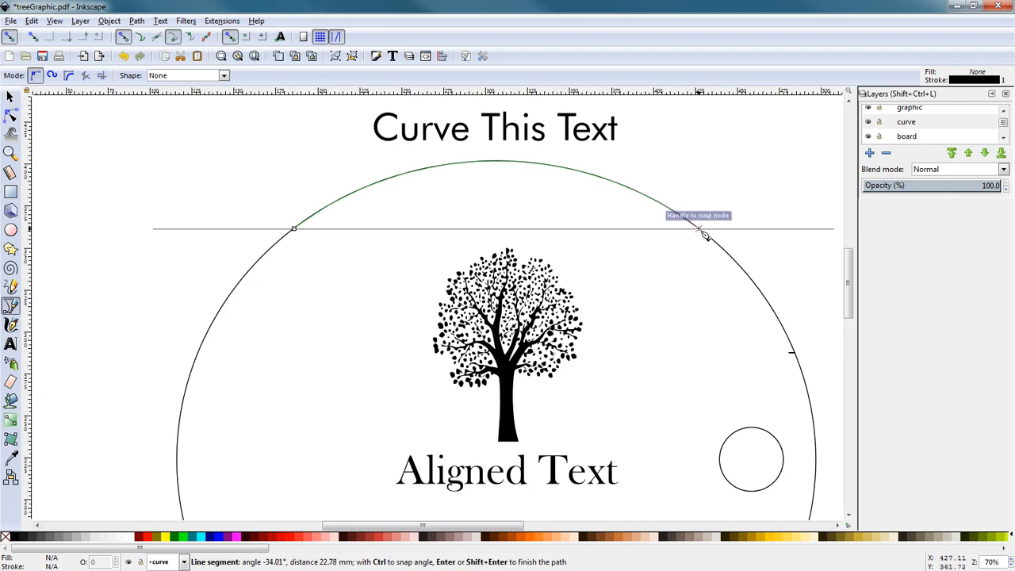
left_click(700, 229)
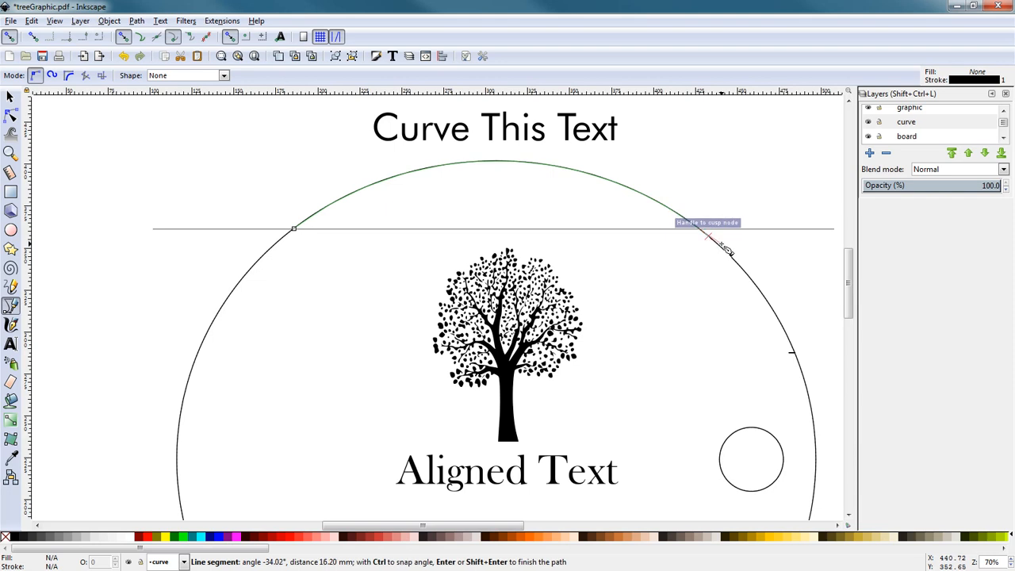
key("Return")
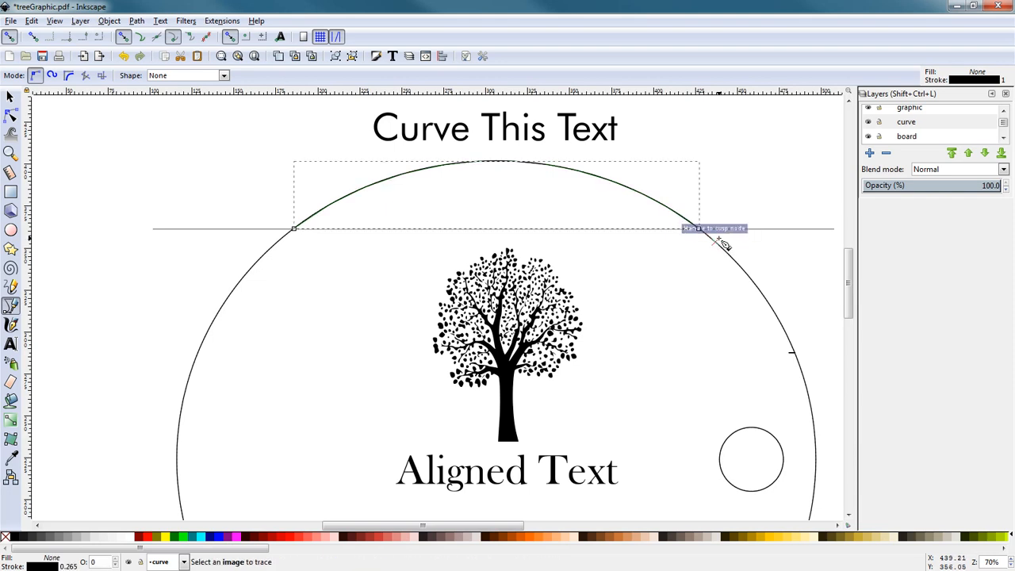
- Hide the board layer and delete the horizontal line joining the ends of the traced arc
left_click(11, 98)
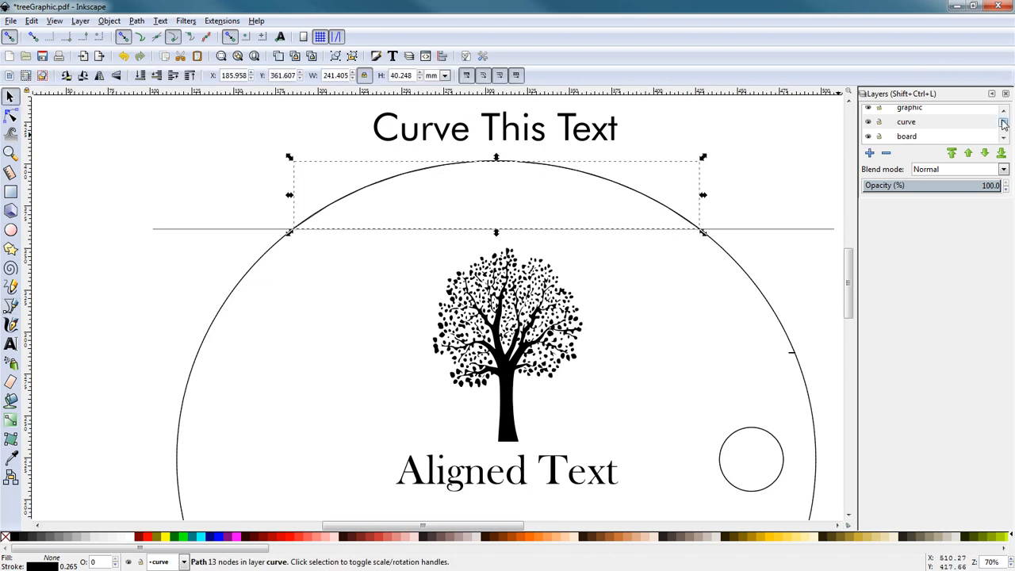
scroll(1004, 115, "up", 1)
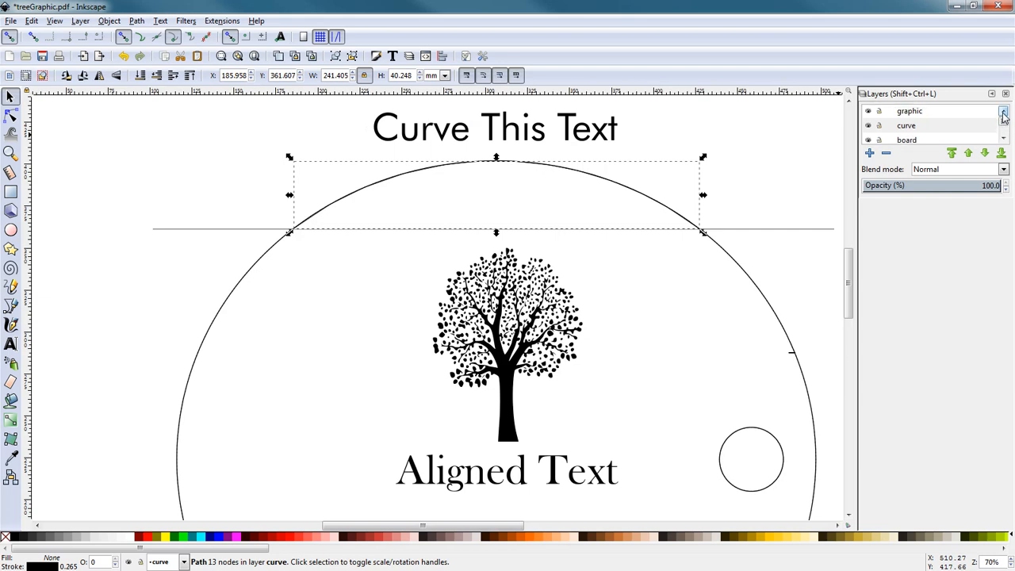
left_click(867, 140)
left_click(780, 176)
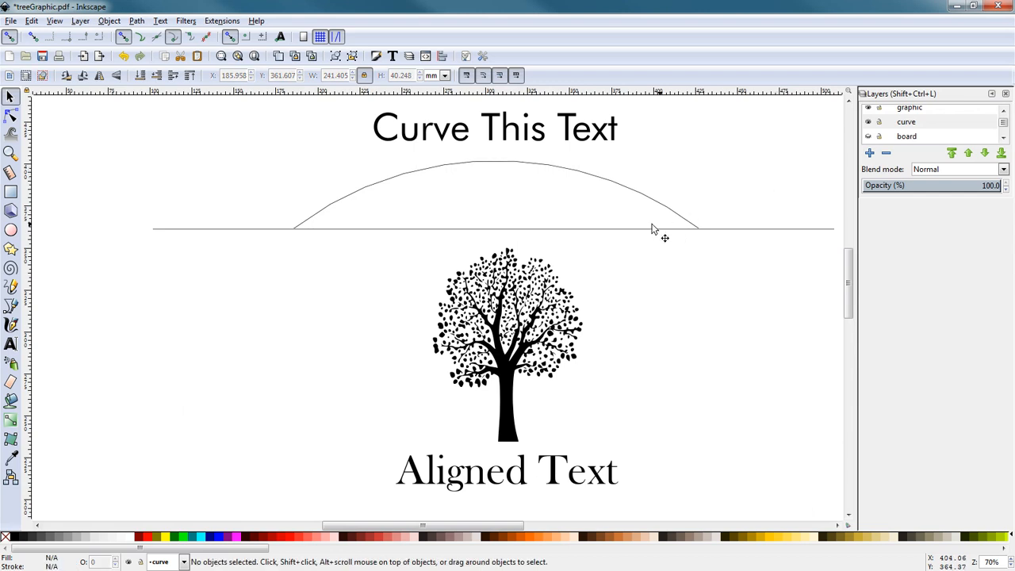
left_click(651, 229)
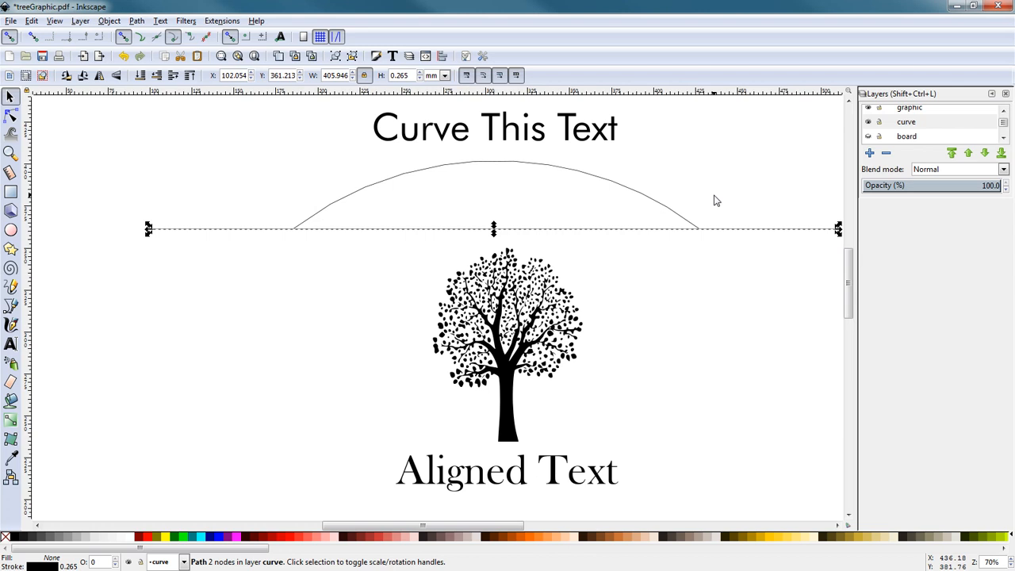
key("Delete")
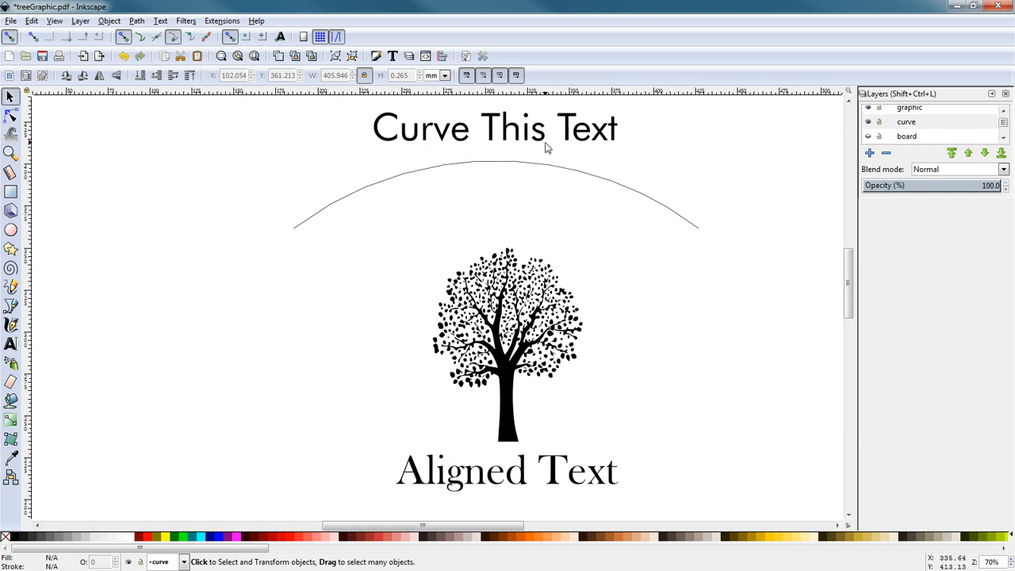
- Put the "Curve This Text" text on the traced arc path
left_click(447, 136, "shift")
left_click(482, 163, "shift")
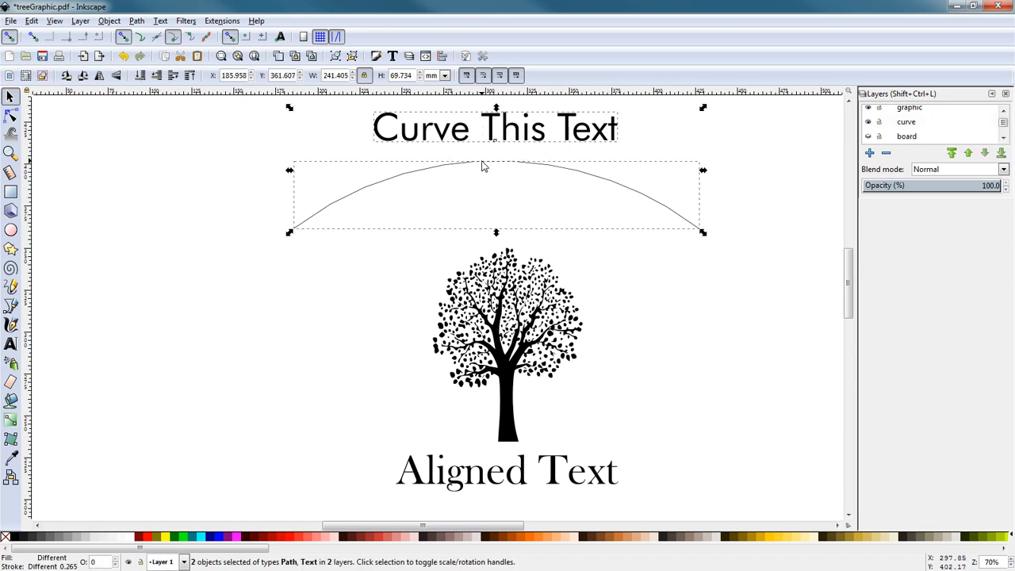
left_click(161, 22)
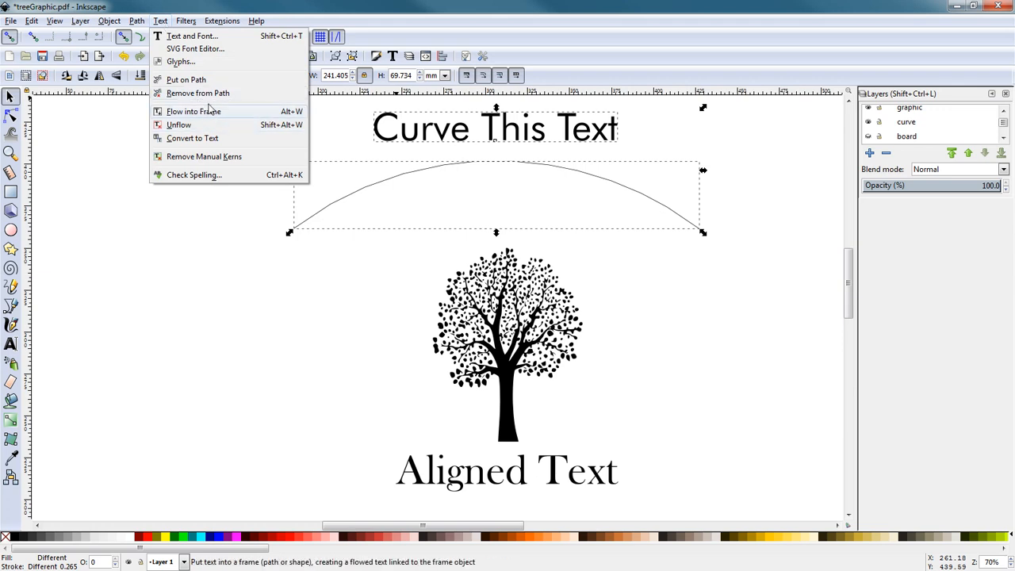
left_click(187, 80)
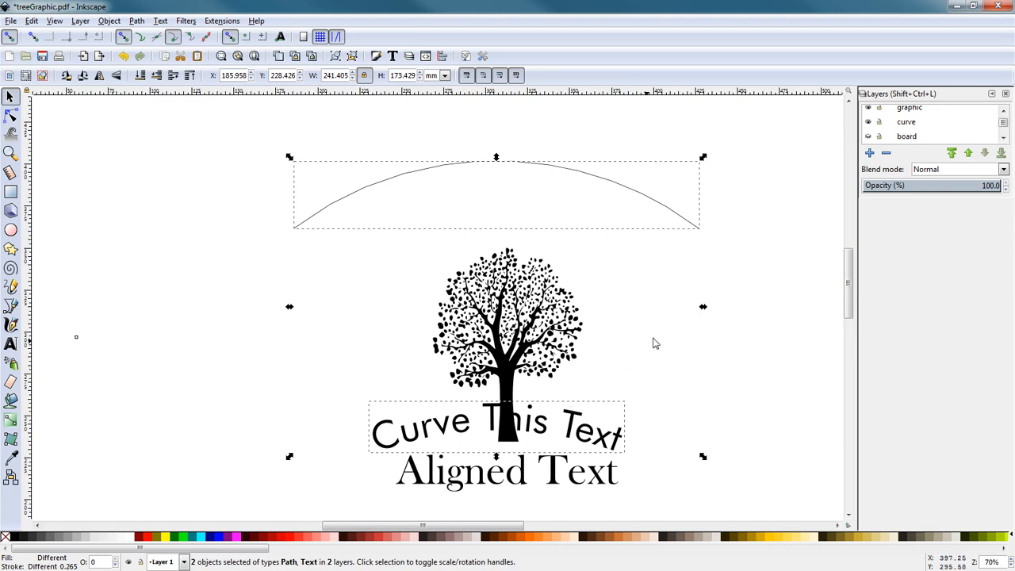
left_click(762, 347)
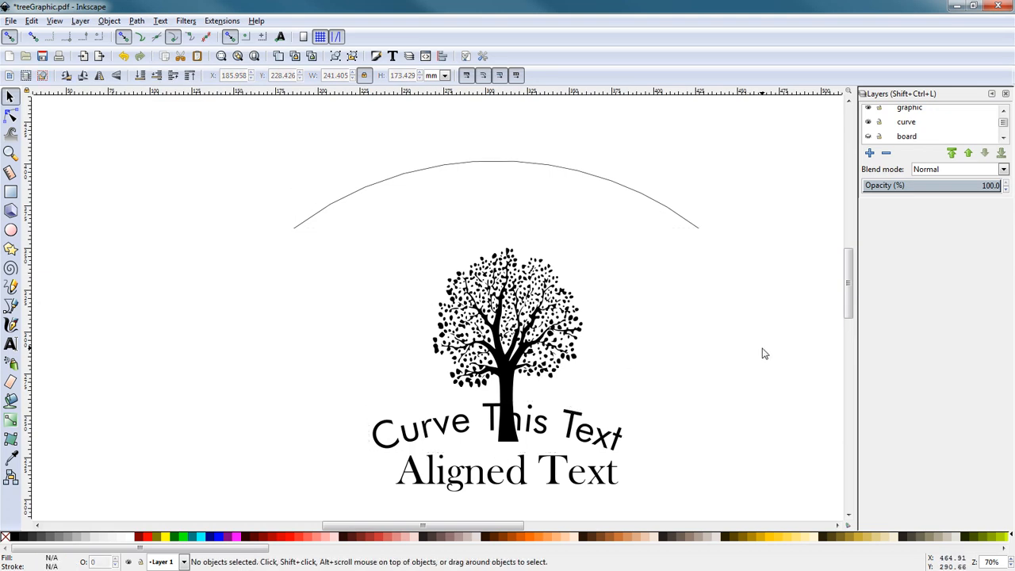
- Move the curved "Curve This Text" up from the tree trunk onto the traced arc, at about X 228 mm, Y 392 mm
left_click(552, 428)
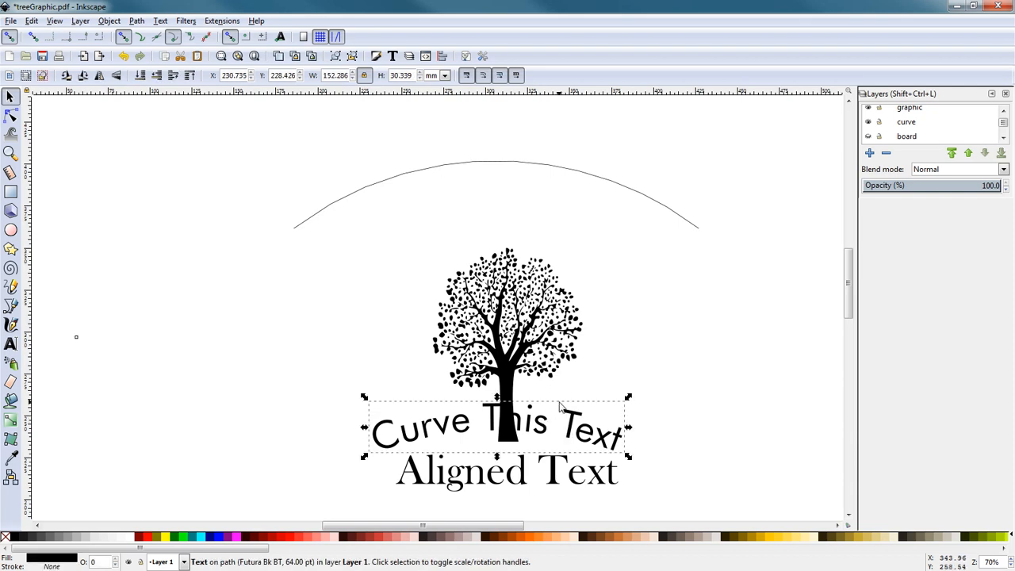
key("Up")
key("Up")
key("Up")
key("Up")
key("Up")
key("Up")
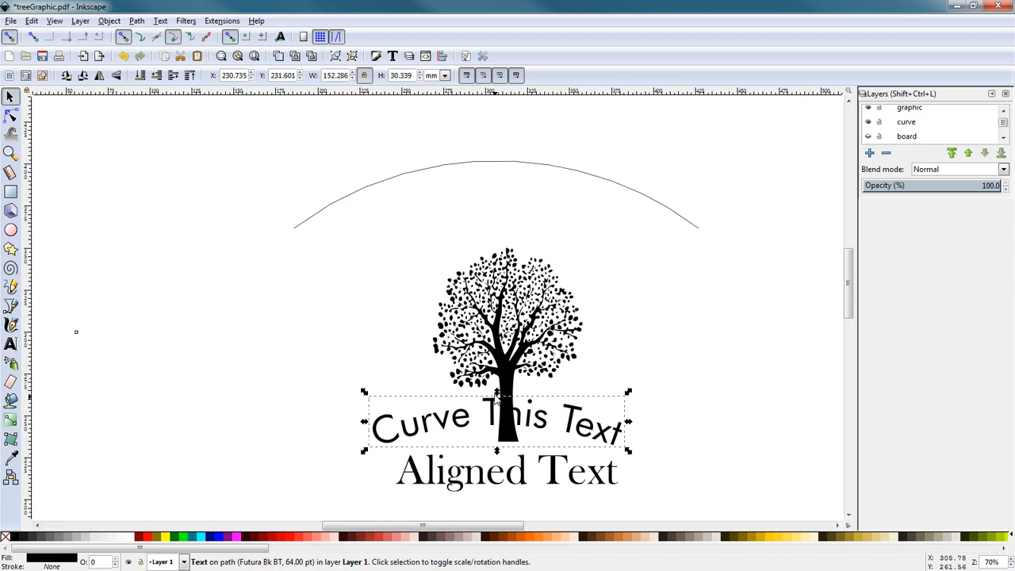
left_click_drag(498, 407, 485, 131)
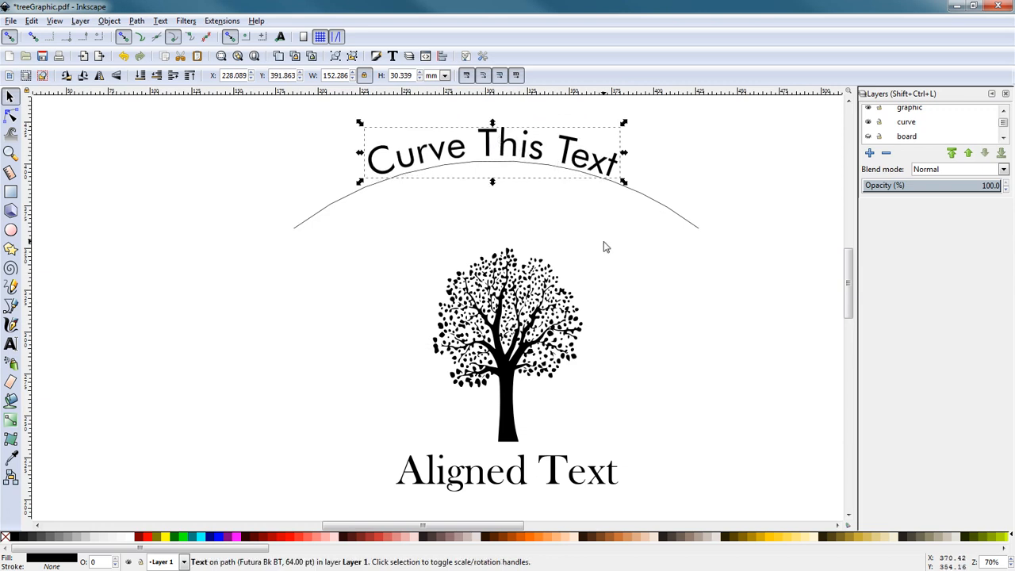
- Hide the curve layer with the traced arc and show the board layer behind the curved text
left_click(868, 122)
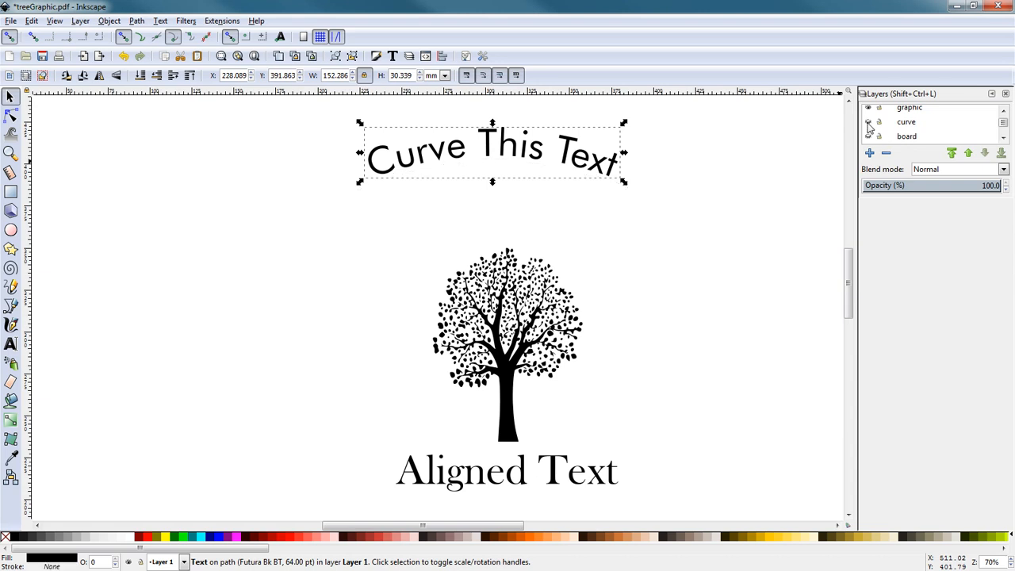
left_click(781, 198)
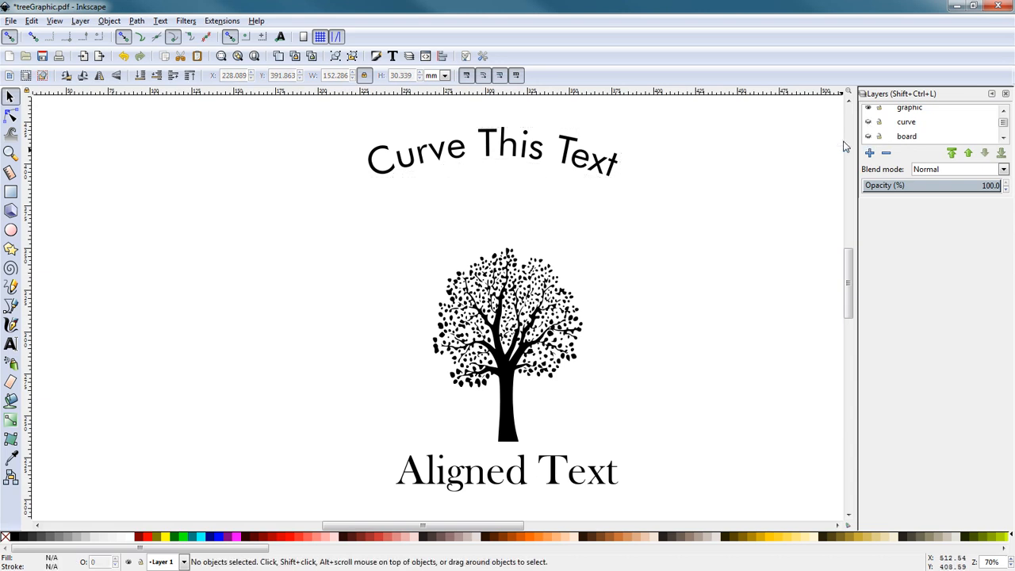
left_click(582, 156)
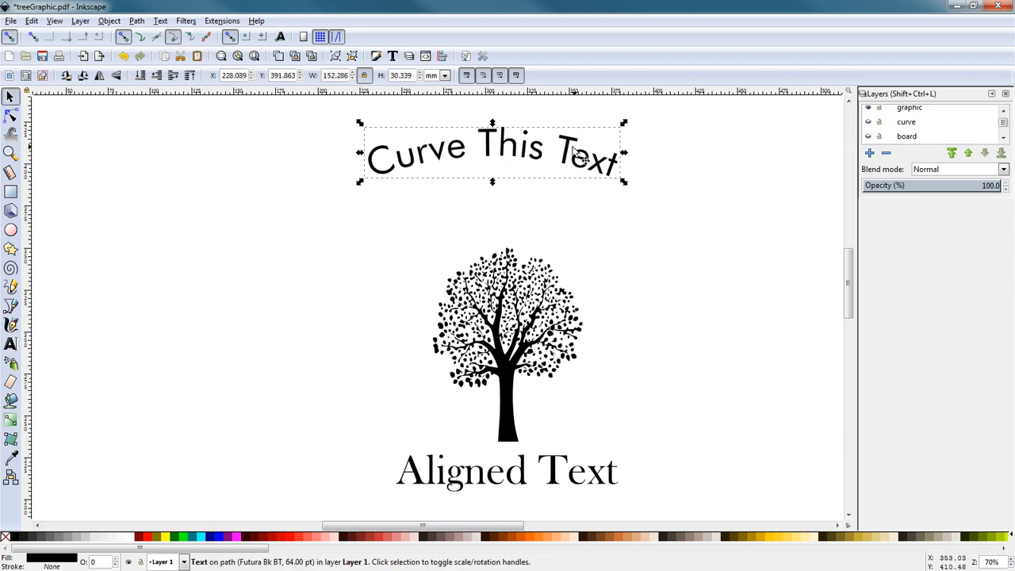
left_click(869, 122)
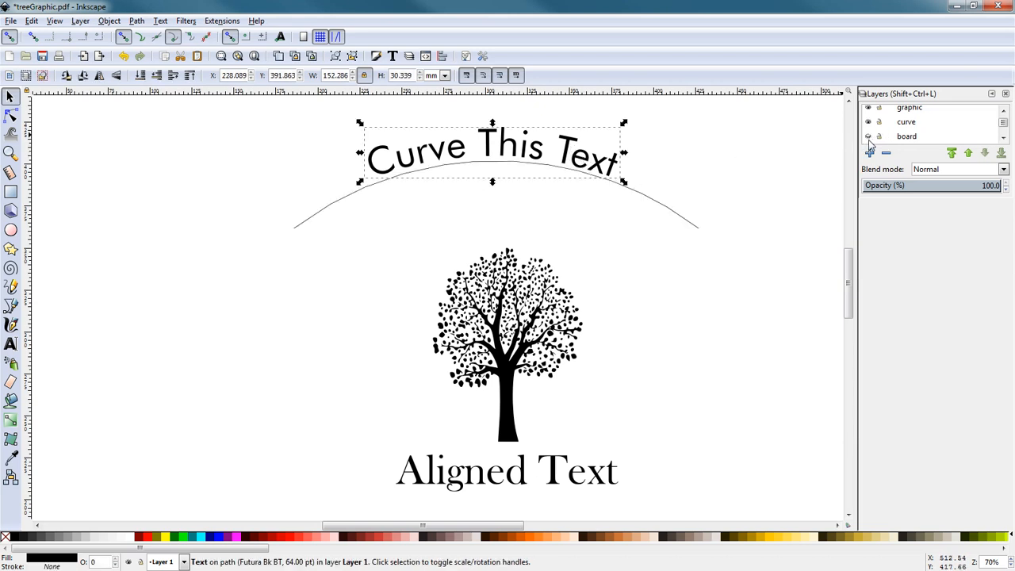
left_click(868, 136)
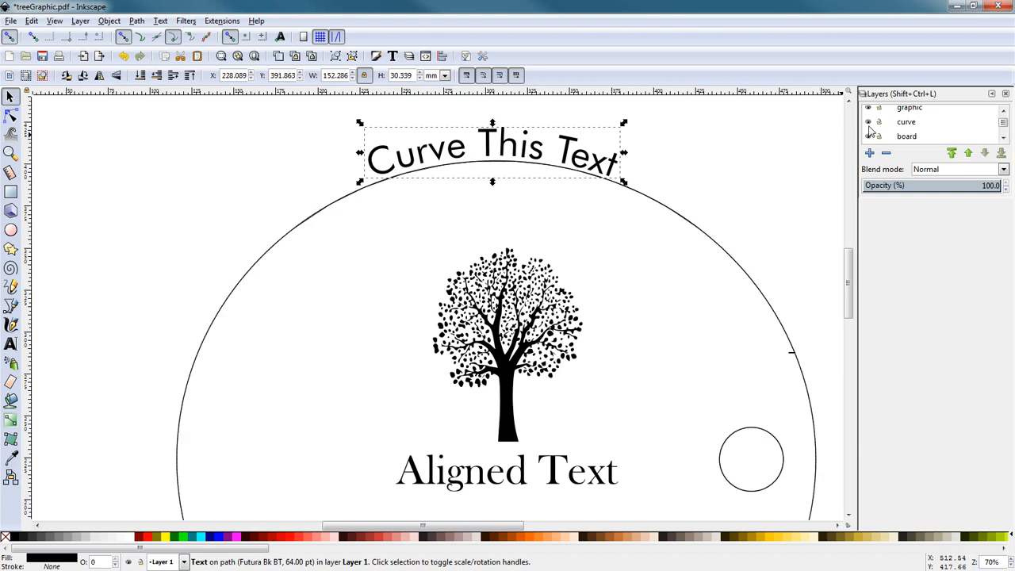
left_click(745, 188)
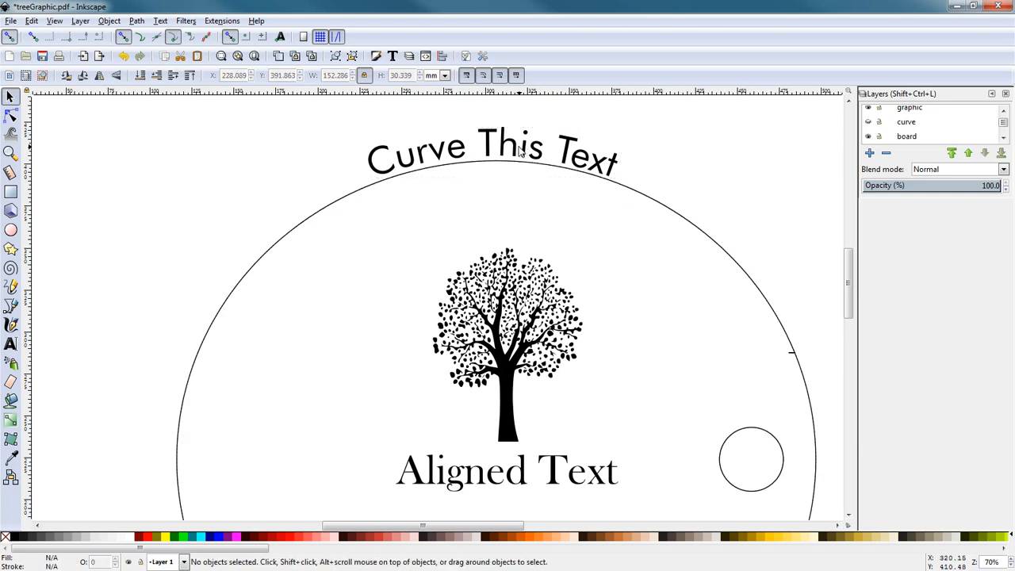
- Move the curved "Curve This Text" down inside the board circle and off-centre, to about X 269 mm, Y 367 mm
left_click_drag(515, 159, 514, 197)
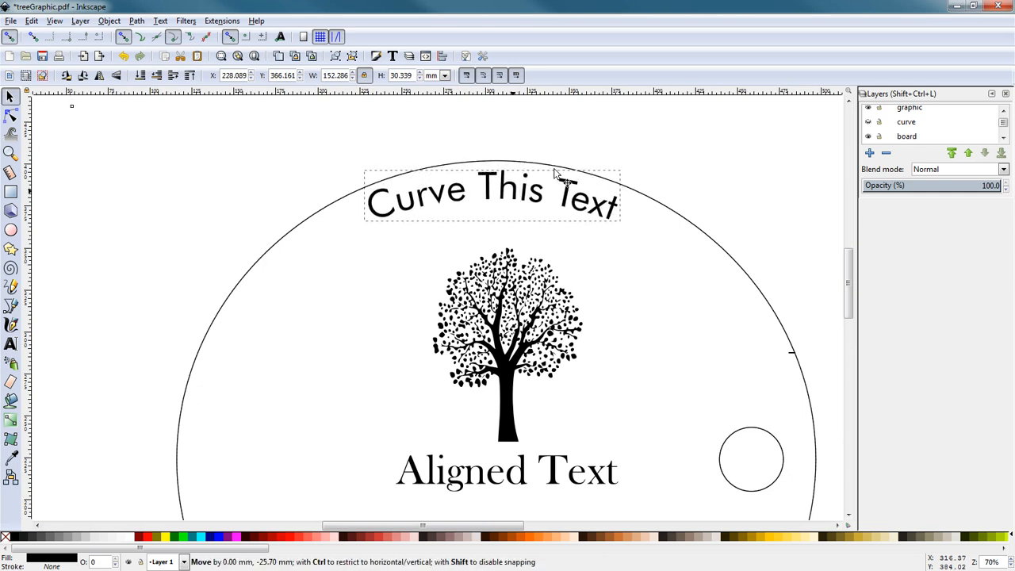
left_click(680, 149)
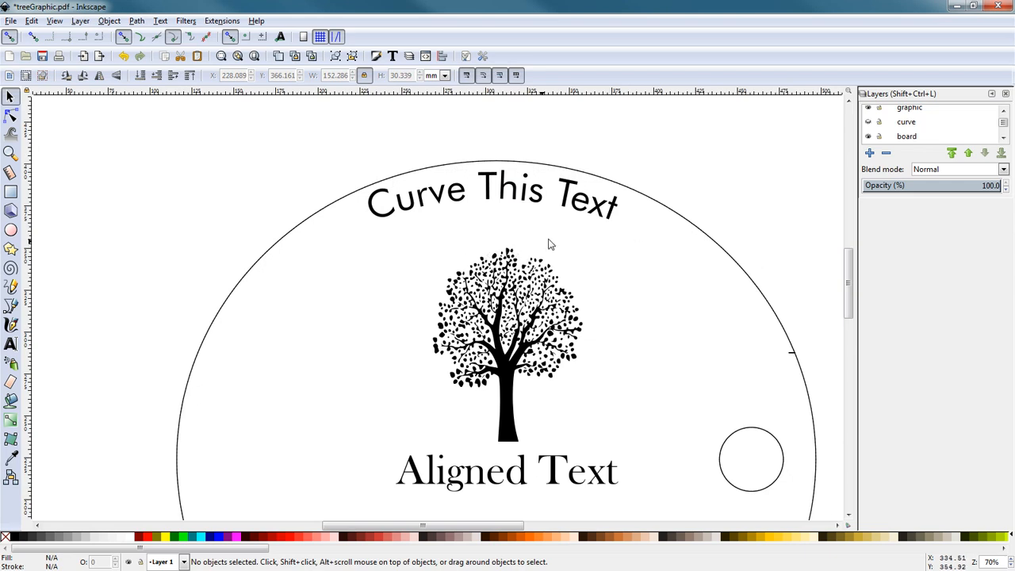
left_click(504, 187)
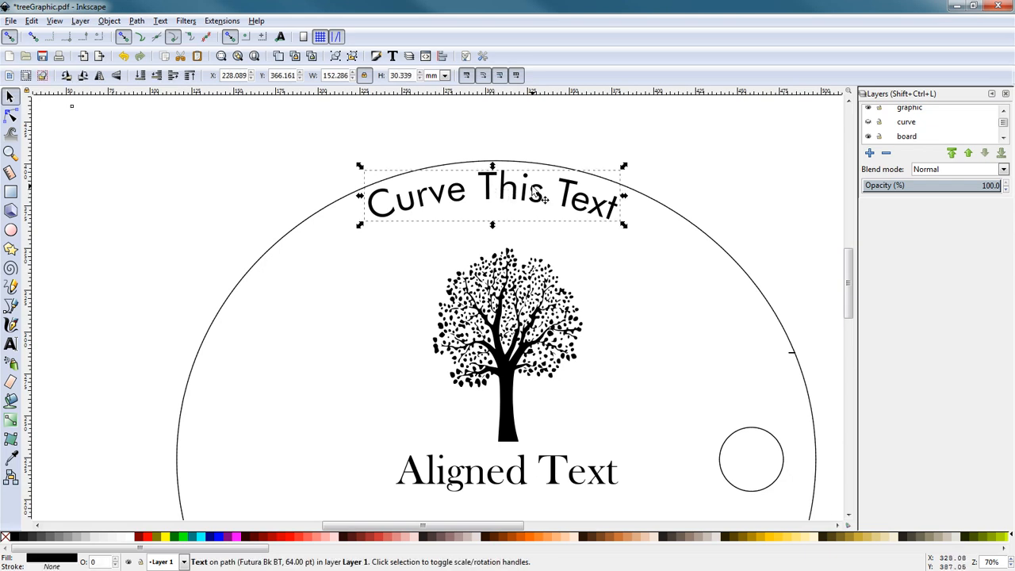
left_click_drag(536, 196, 649, 204)
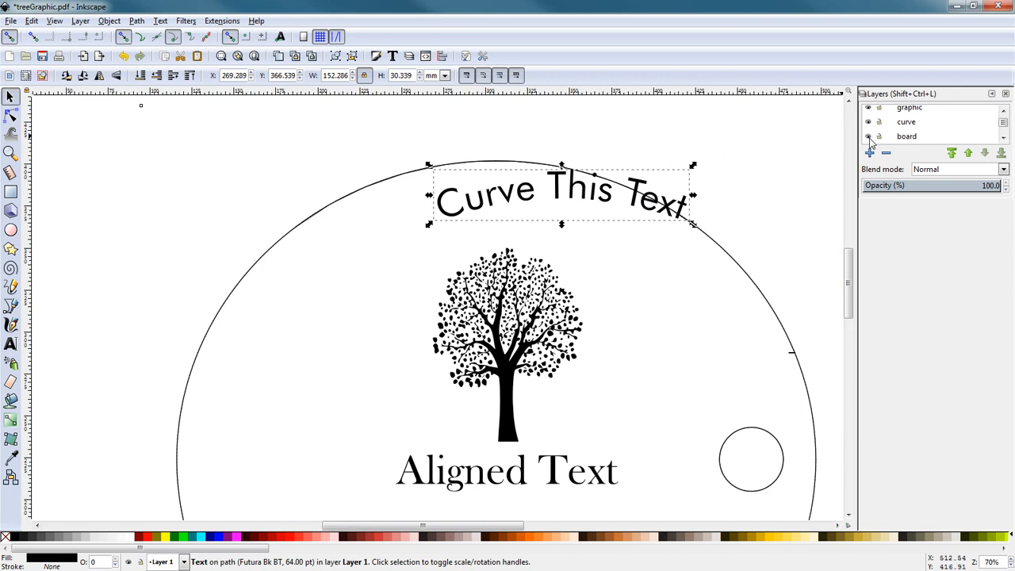
- Hide the board layer and centre the curved text and traced arc on the vertical axis, relative to the drawing
left_click(869, 138)
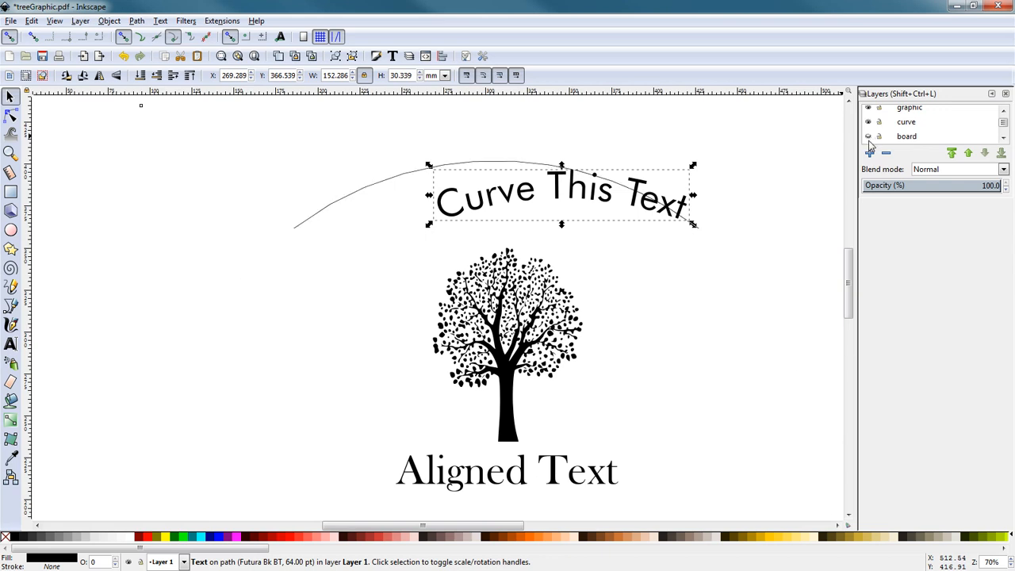
left_click(498, 165, "shift")
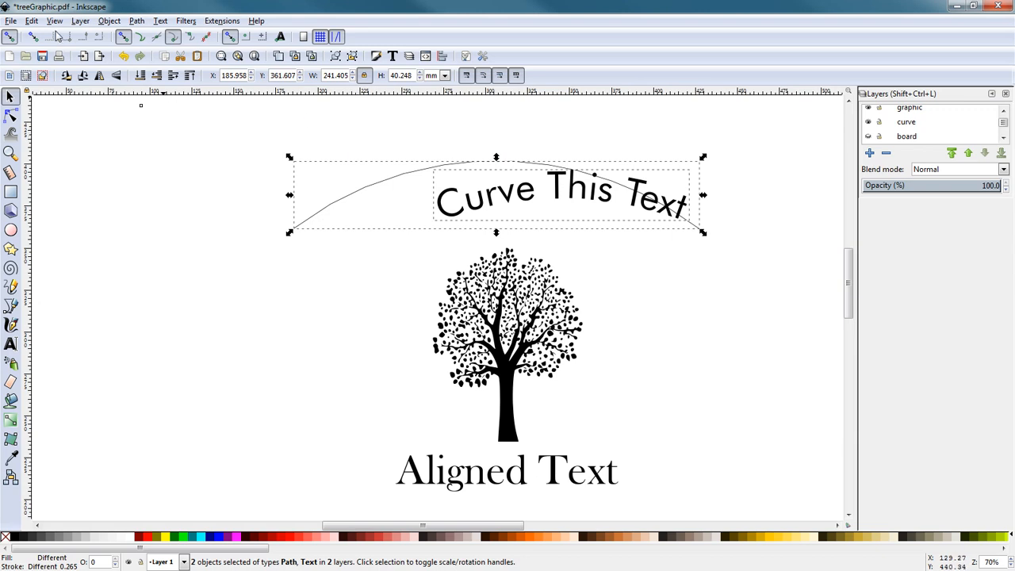
left_click(116, 21)
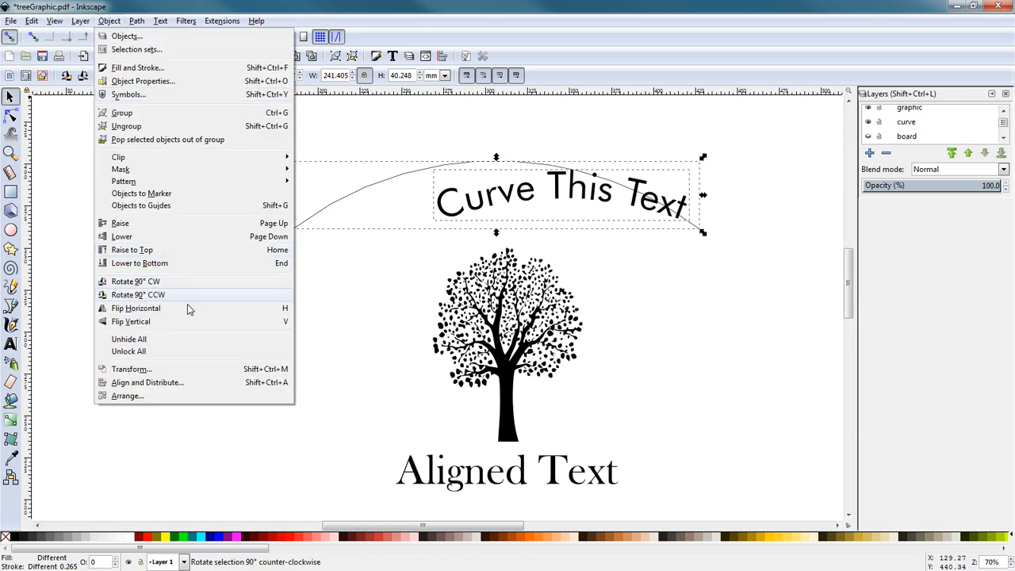
left_click(147, 382)
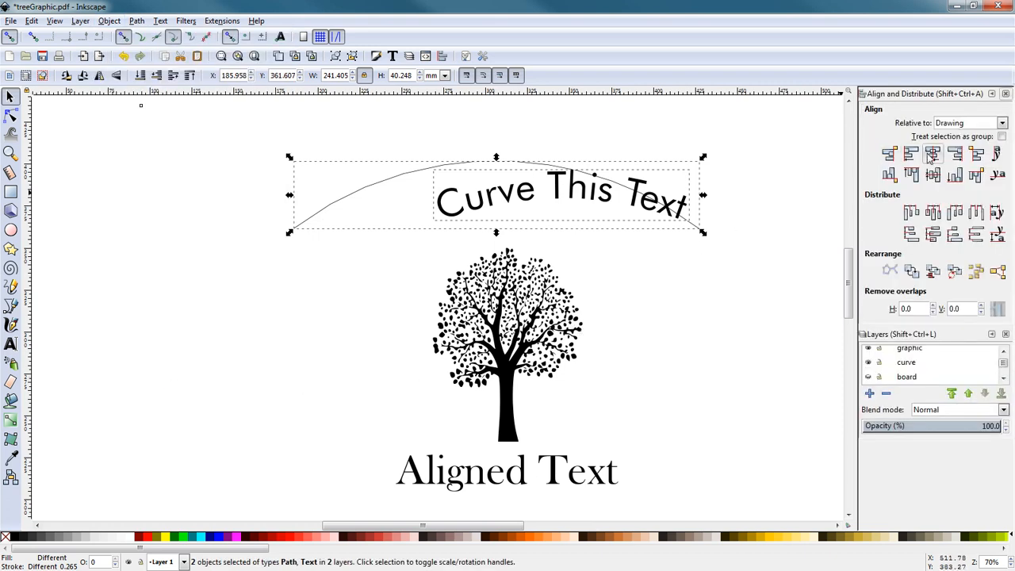
left_click(932, 155)
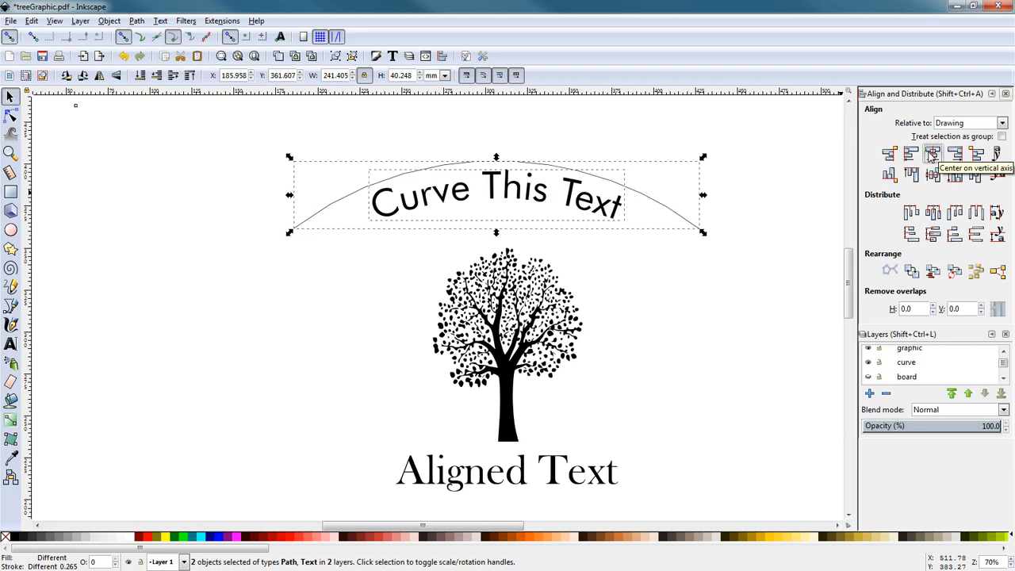
left_click(780, 270)
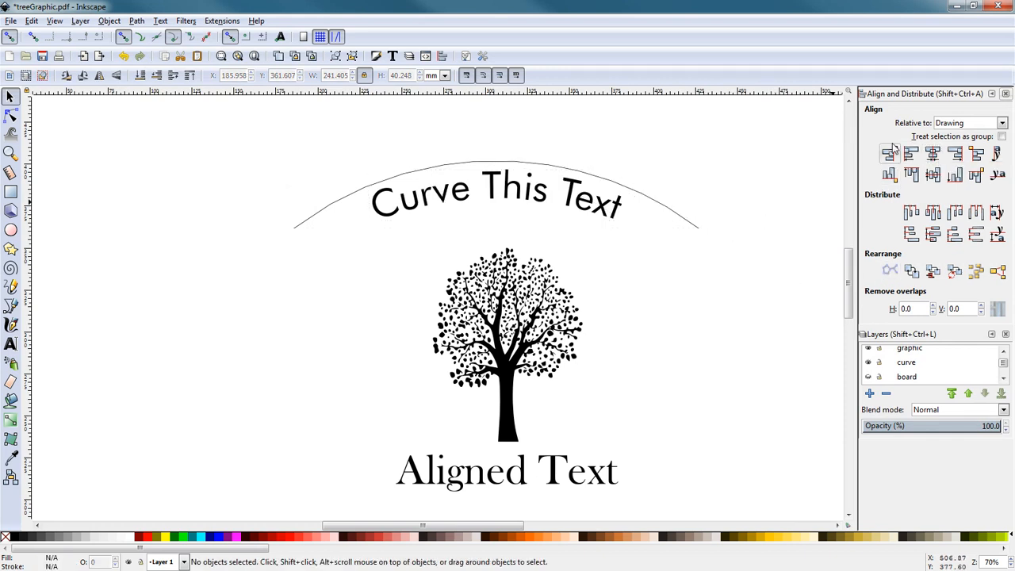
- Close the alignment settings, then switch the curve layer off and the board layer back on
left_click(1004, 94)
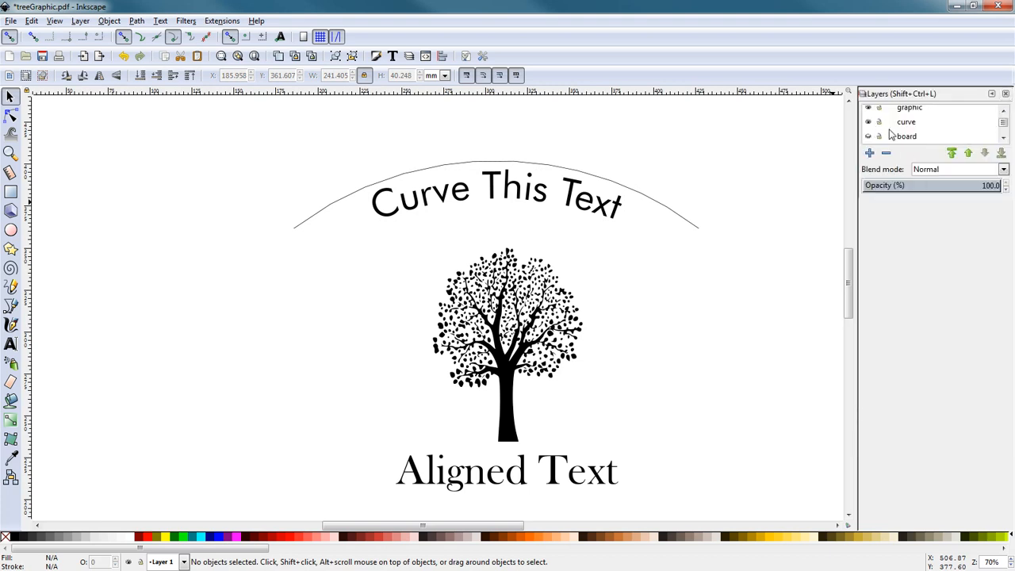
left_click_drag(1004, 123, 1004, 116)
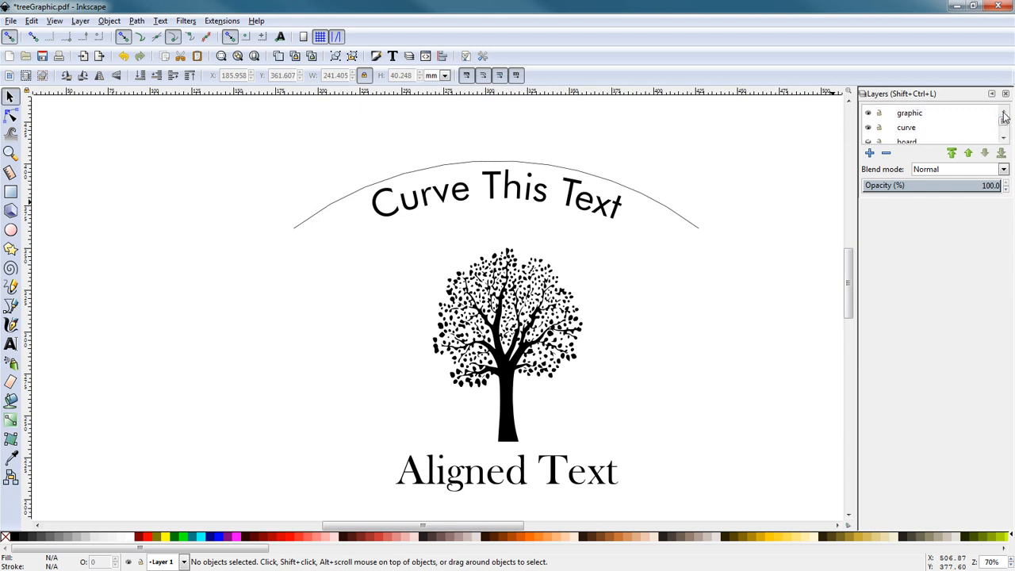
left_click(869, 129)
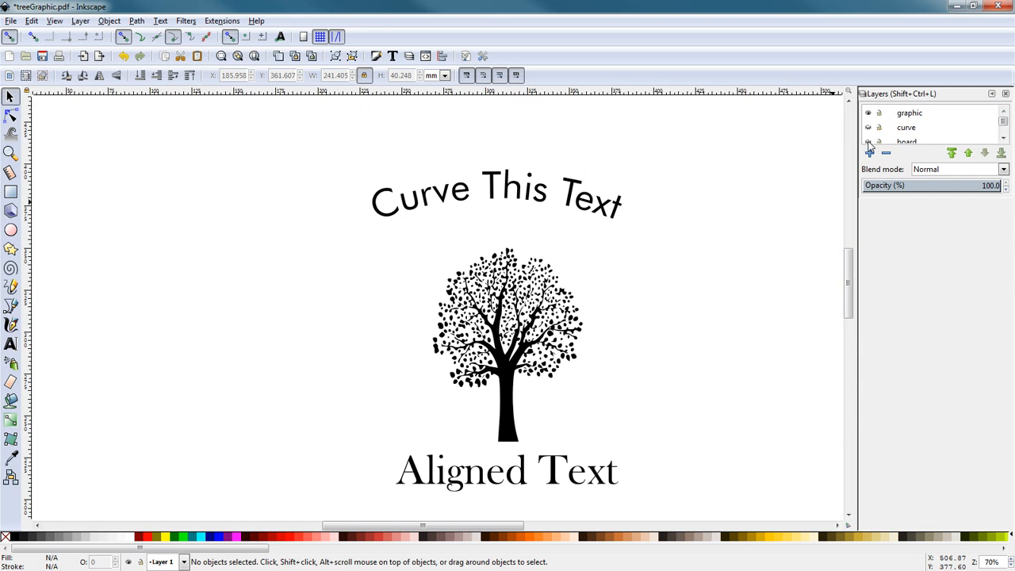
left_click(869, 142)
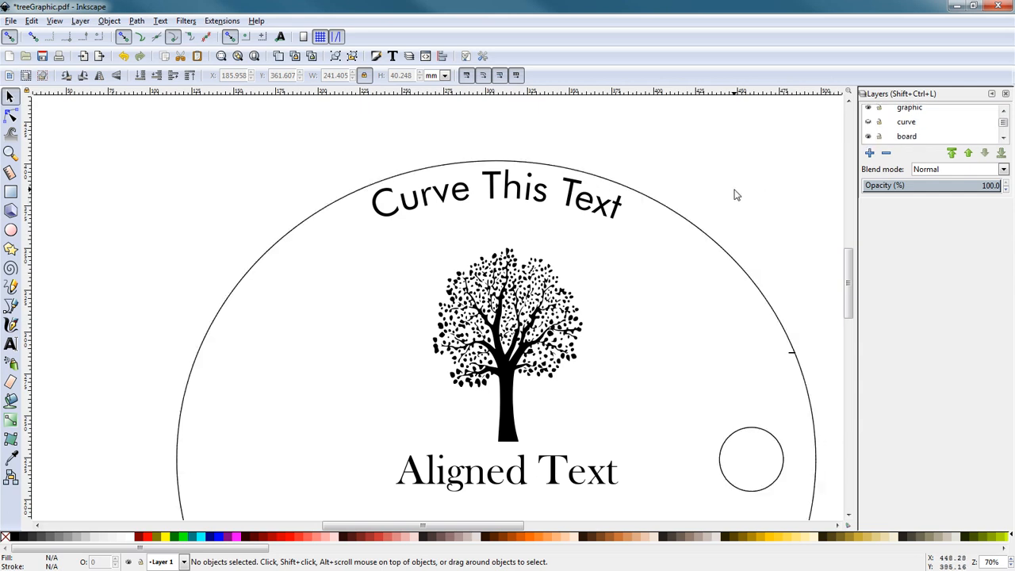
- Nudge "Curve This Text" down from the board's edge to about Y 363 mm
scroll(735, 195, "down", 2)
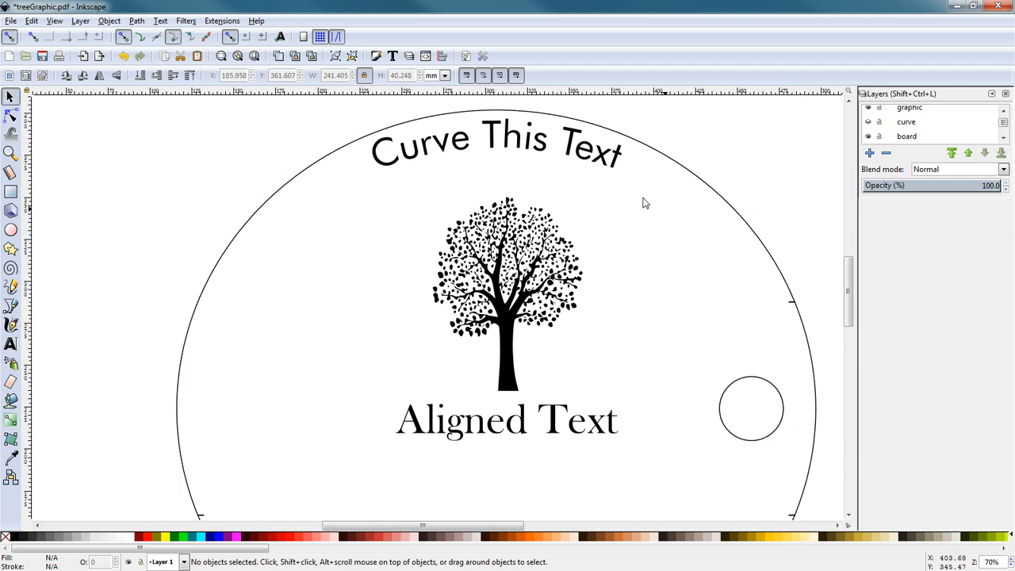
left_click(546, 162)
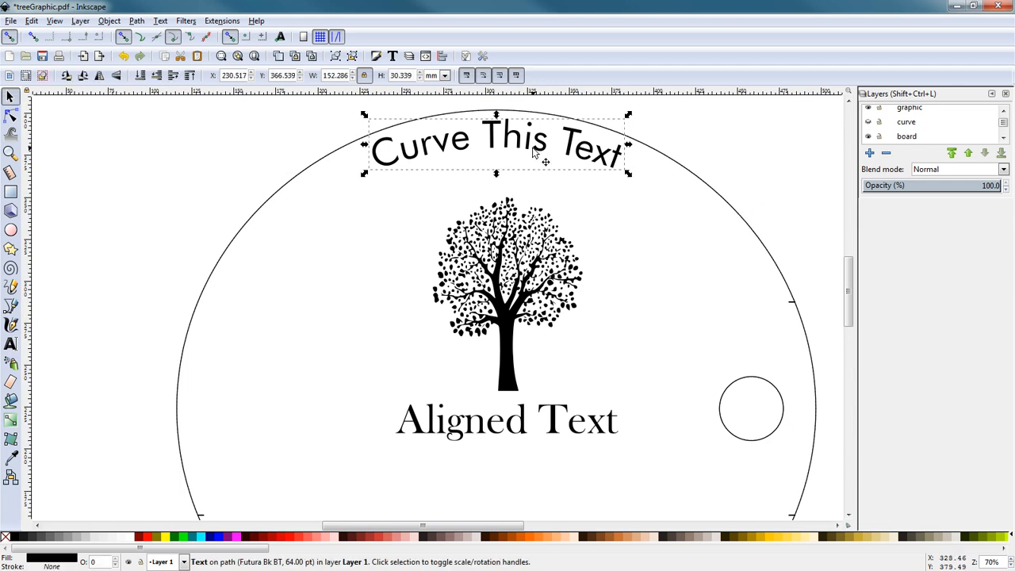
key("Down")
key("Down")
key("Down")
key("Down")
key("Down")
key("Down")
key("Down")
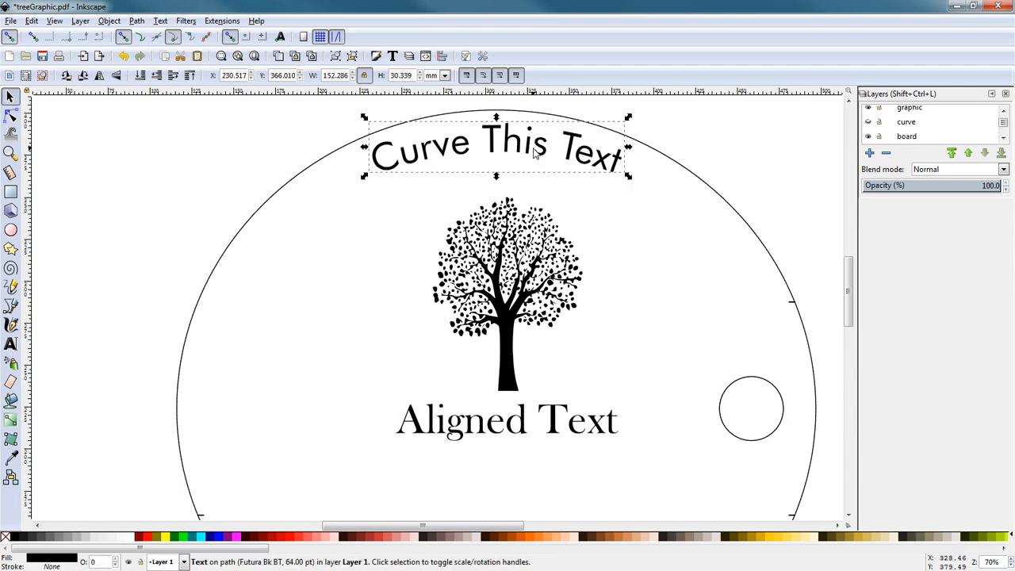
left_click(533, 153)
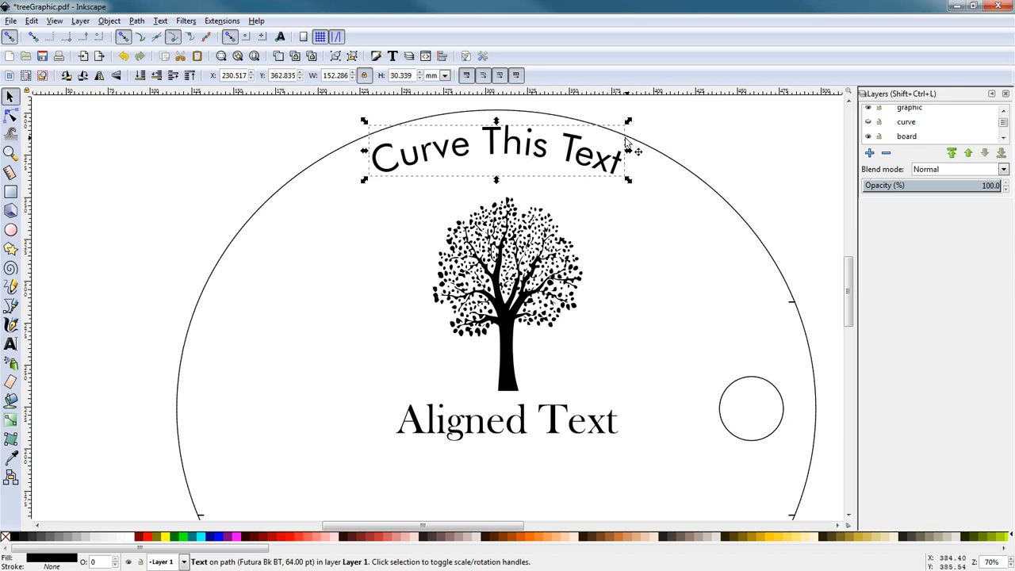
left_click(715, 131)
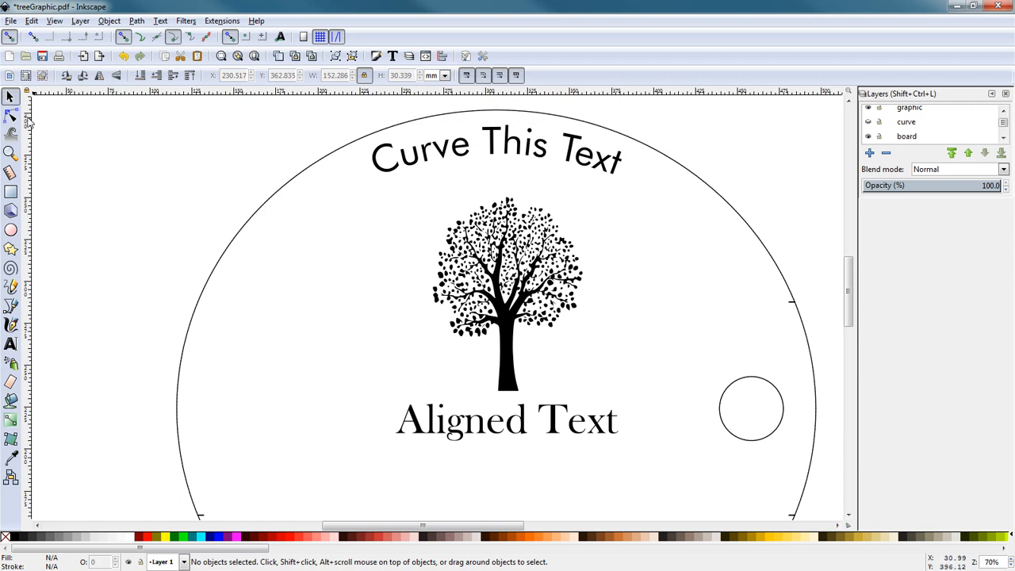
- Replace the wording of the curved heading with "This Text Is Now Curved"
left_click(436, 154)
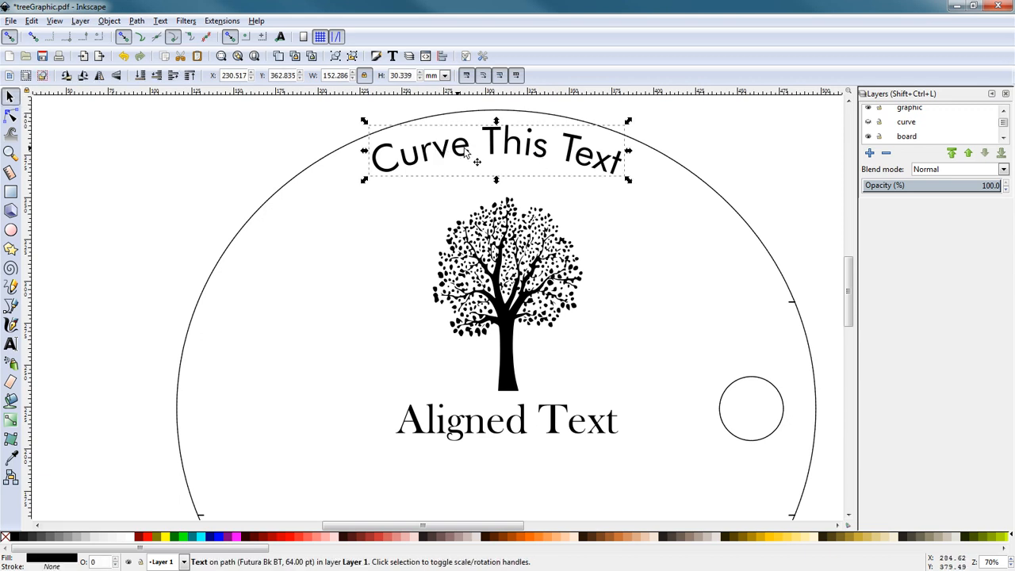
left_click(393, 56)
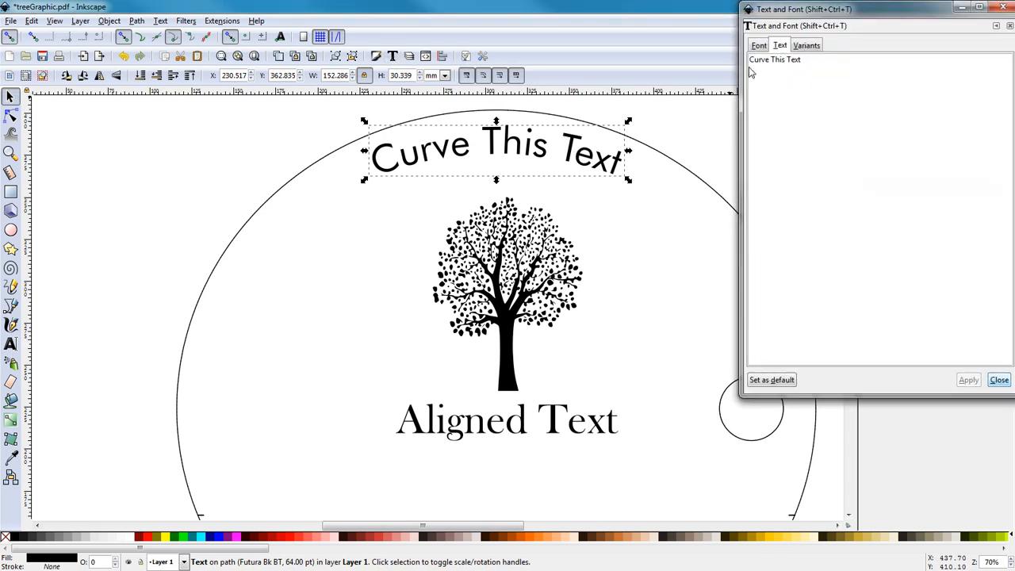
left_click_drag(805, 62, 733, 71)
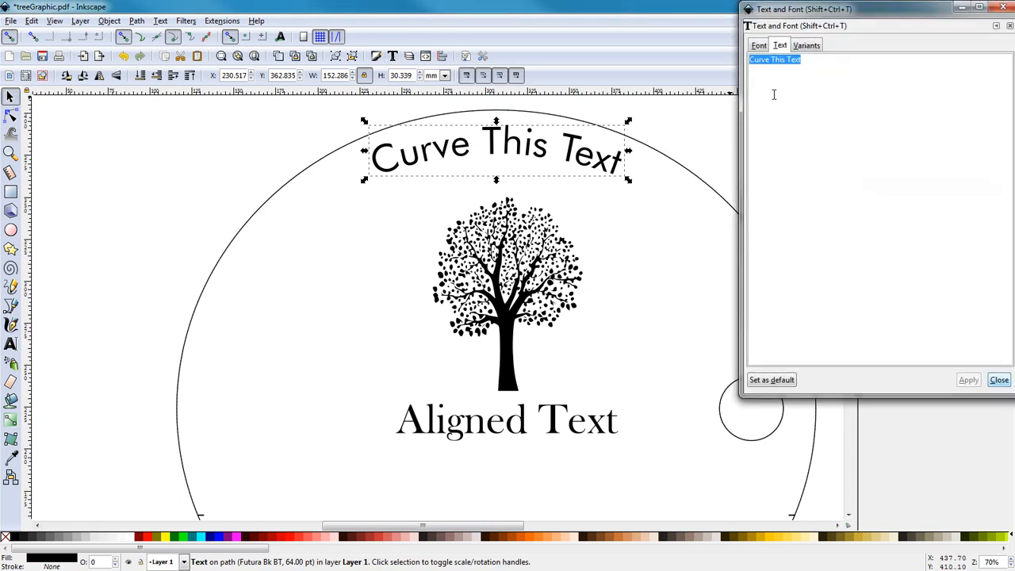
type("This")
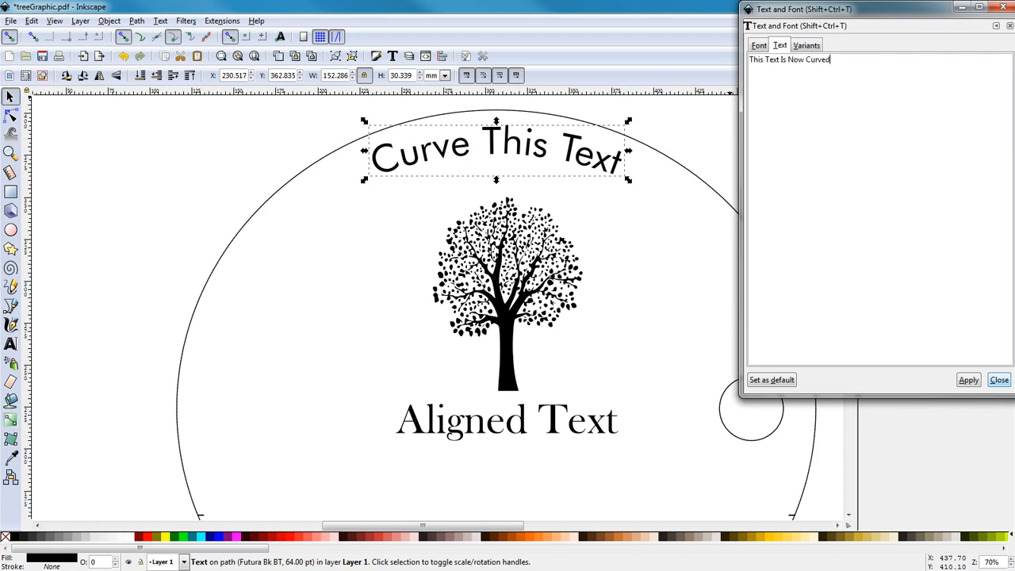
left_click(968, 380)
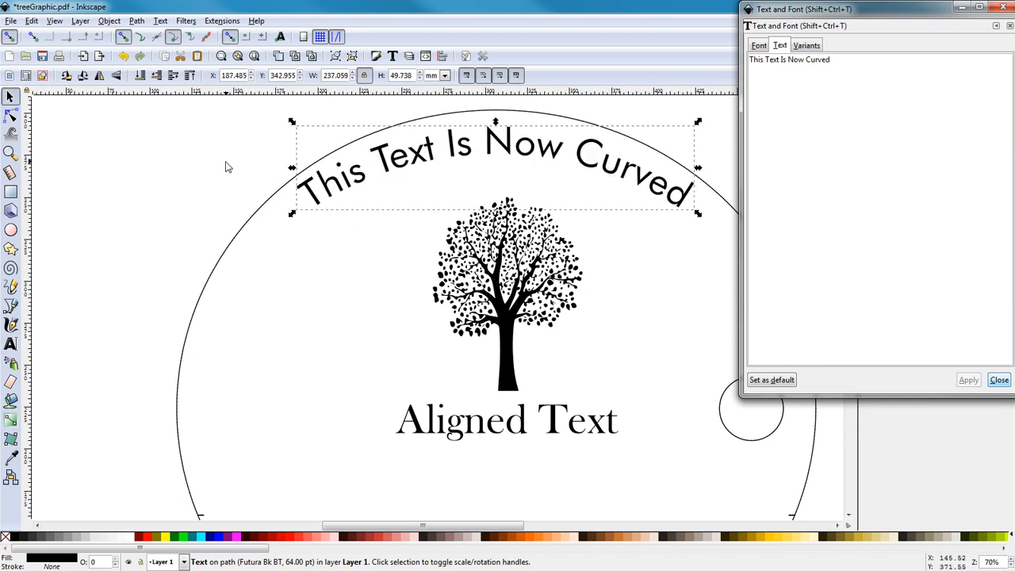
left_click(227, 166)
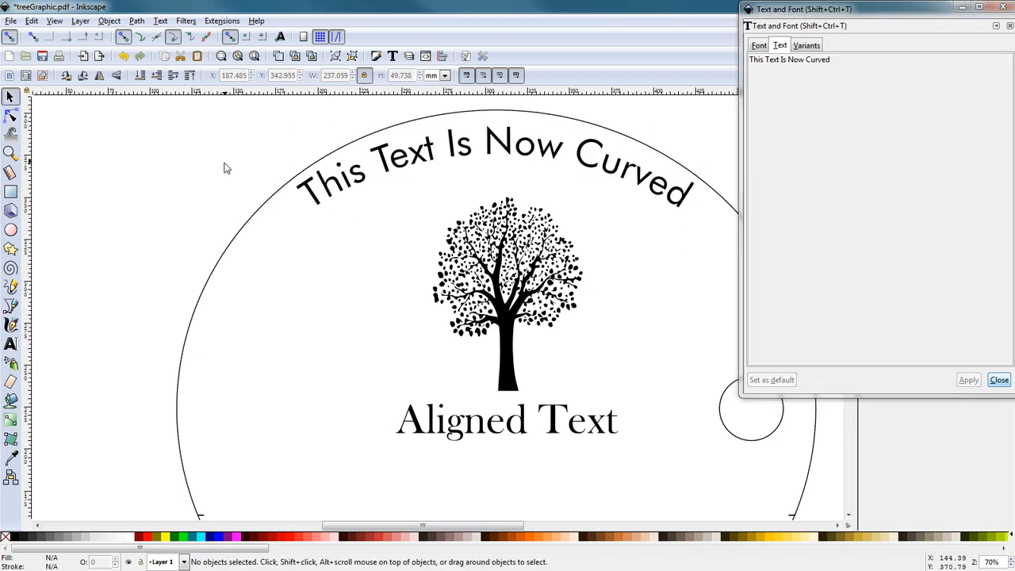
left_click(1000, 380)
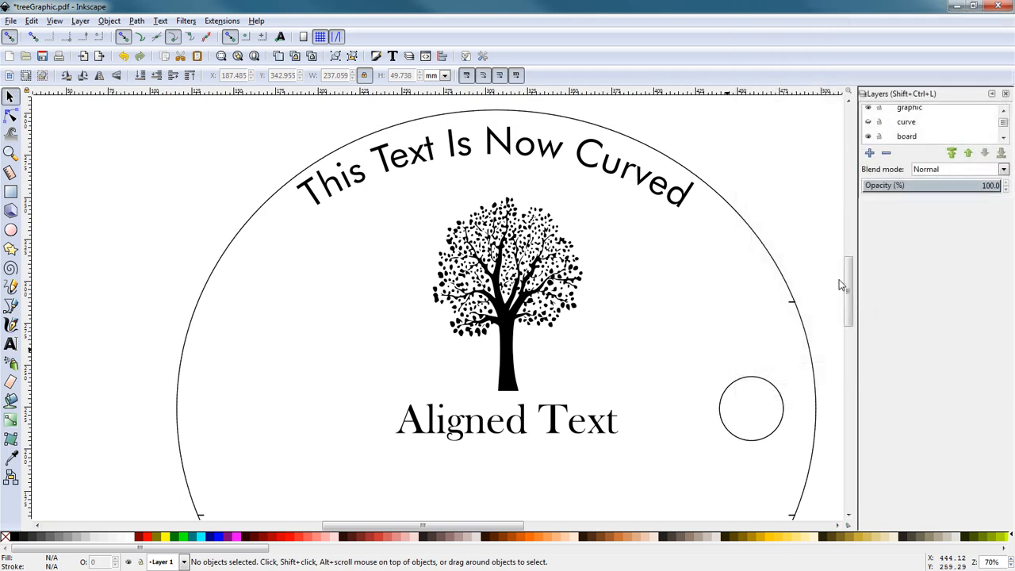
- Nudge the "This Text Is Now Curved" heading right and down to about X 190 mm, Y 341 mm inside the board circle
left_click(600, 172)
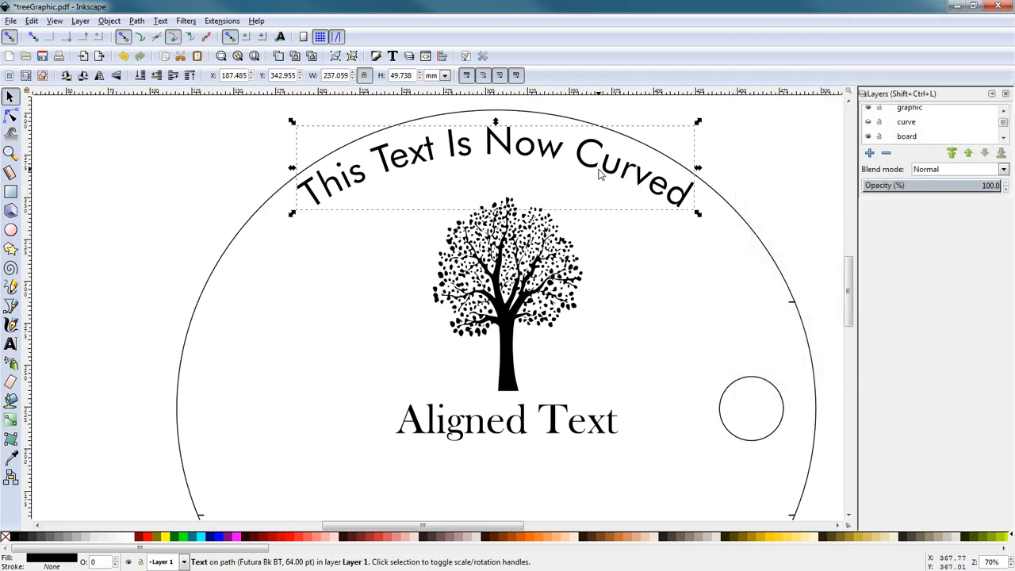
key("Right")
key("Right")
key("Right")
key("Right")
key("Right")
key("Right")
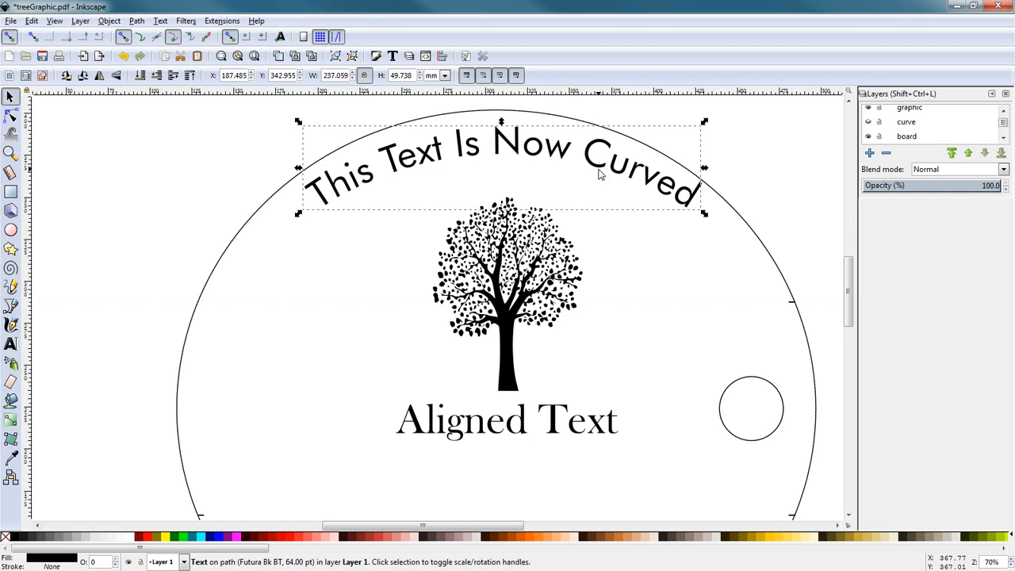
key("Right")
key("Right")
key("Left")
key("Left")
key("Left")
key("Left")
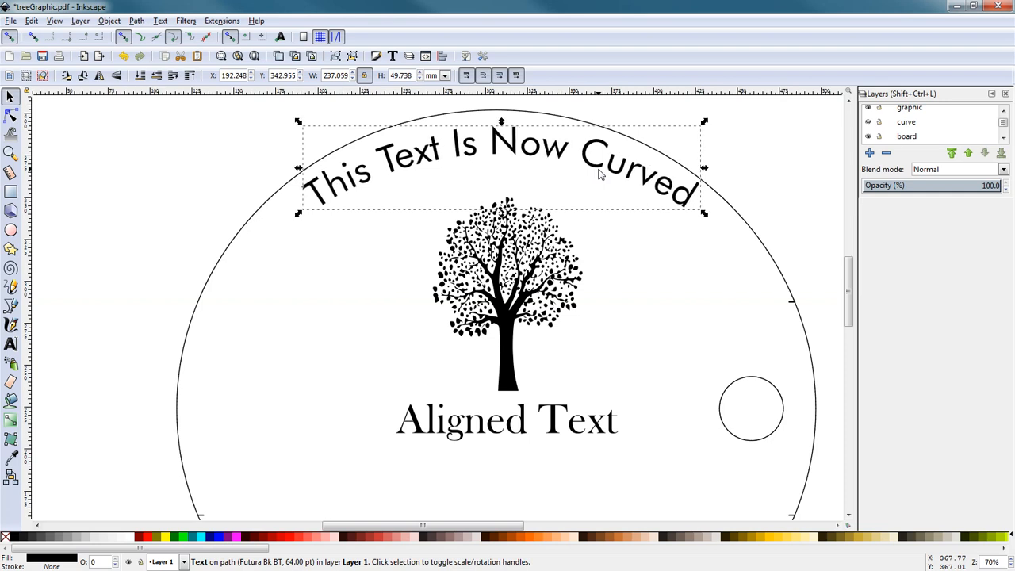
key("Left")
key("Down")
key("Down")
key("Down")
key("Down")
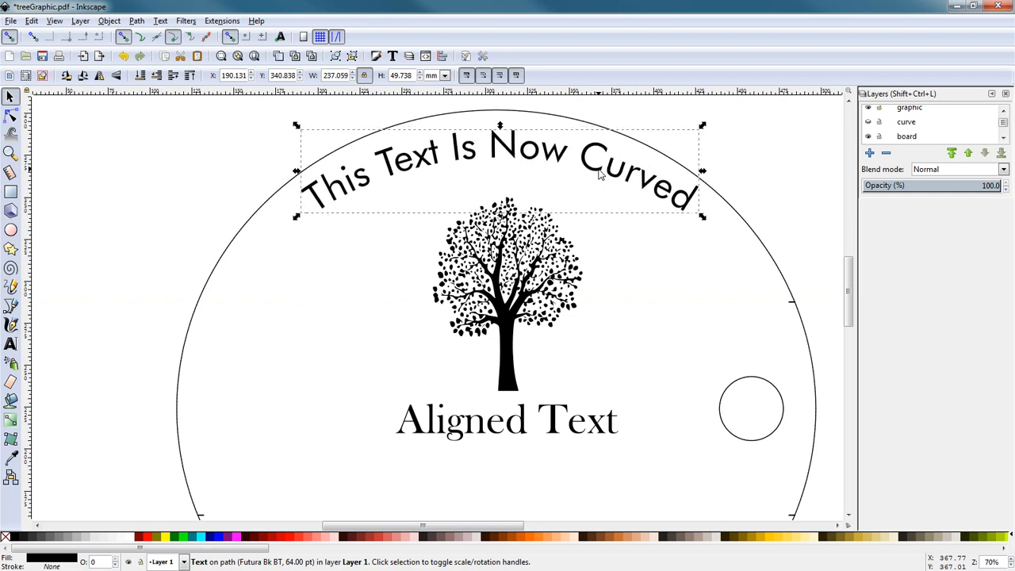
left_click(769, 180)
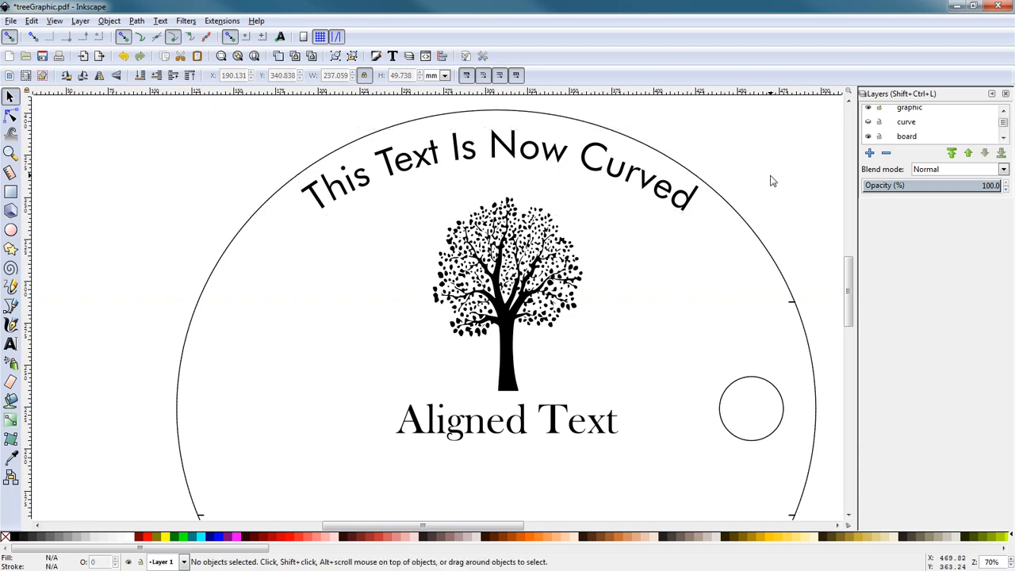